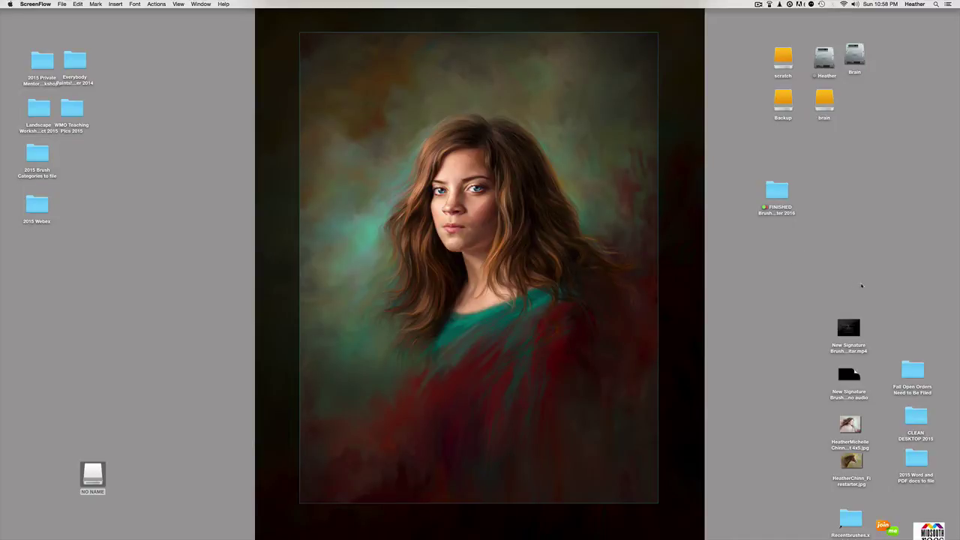
Switch to Corel Painter 2016 and shift the canvas with the existing lettering slightly toward the panels
{"action": "mouse_move", "coordinate": [955, 386]}
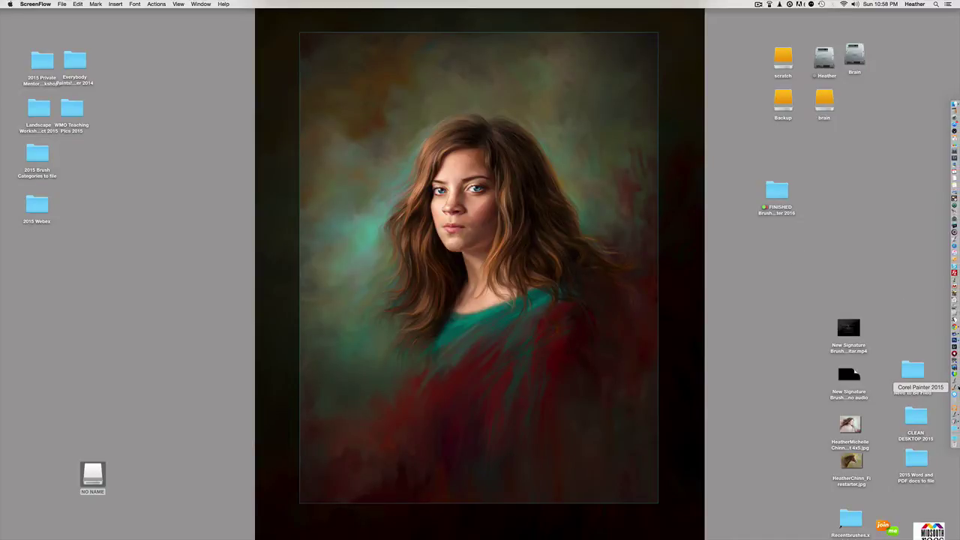
{"action": "left_click", "coordinate": [954, 415]}
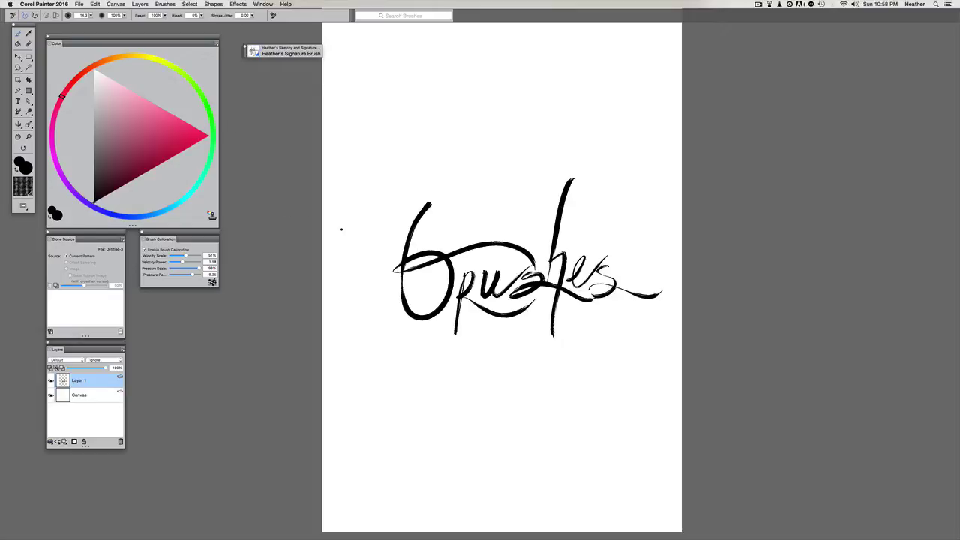
{"action": "left_click_drag", "start_coordinate": [344, 230], "coordinate": [325, 232]}
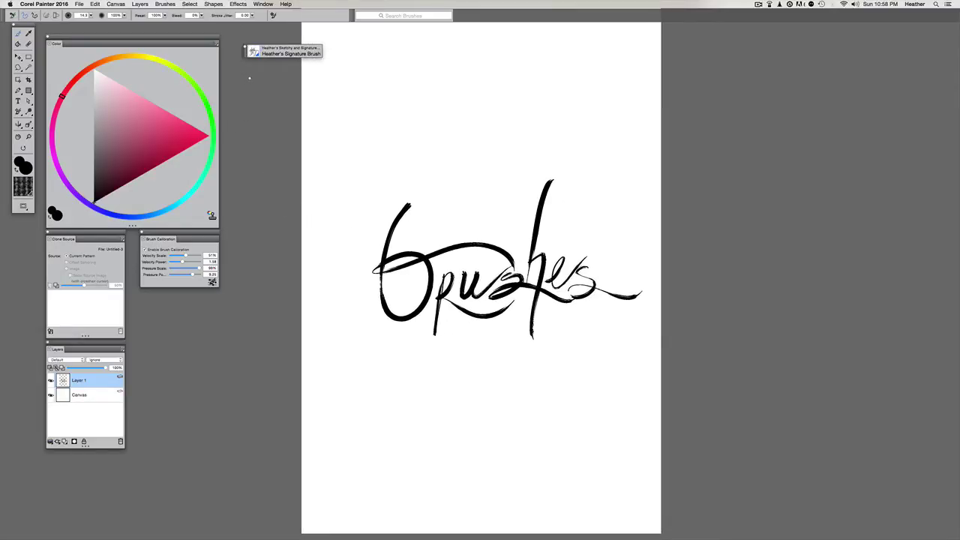
Choose the Heather's Signature Brushes category with the Heather's Signature Grainy variant
{"action": "left_click", "coordinate": [252, 52]}
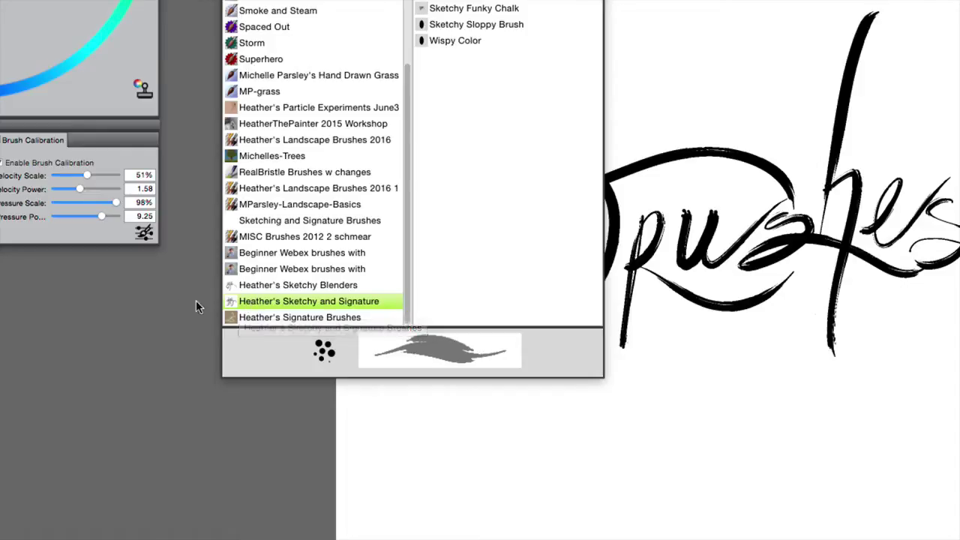
{"action": "left_click", "coordinate": [253, 318]}
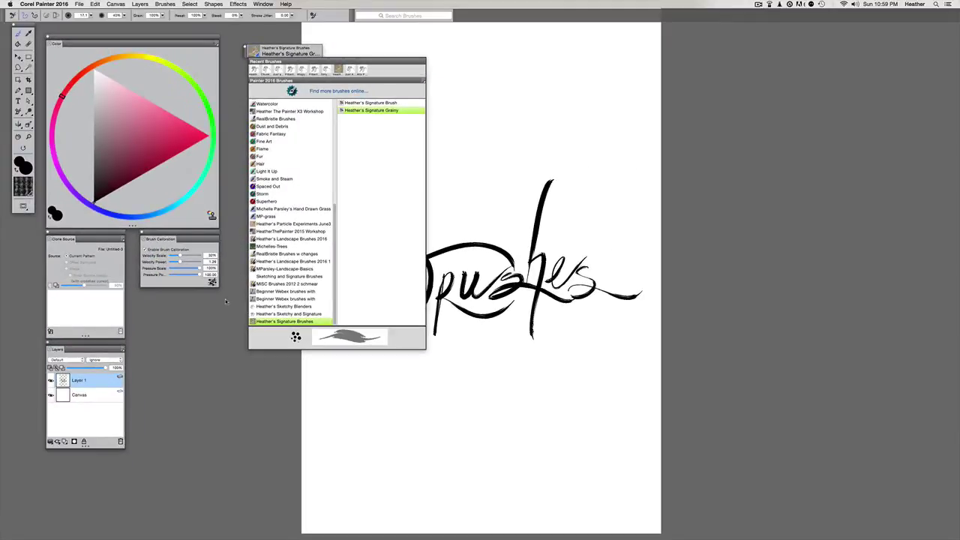
{"action": "left_click", "coordinate": [225, 302]}
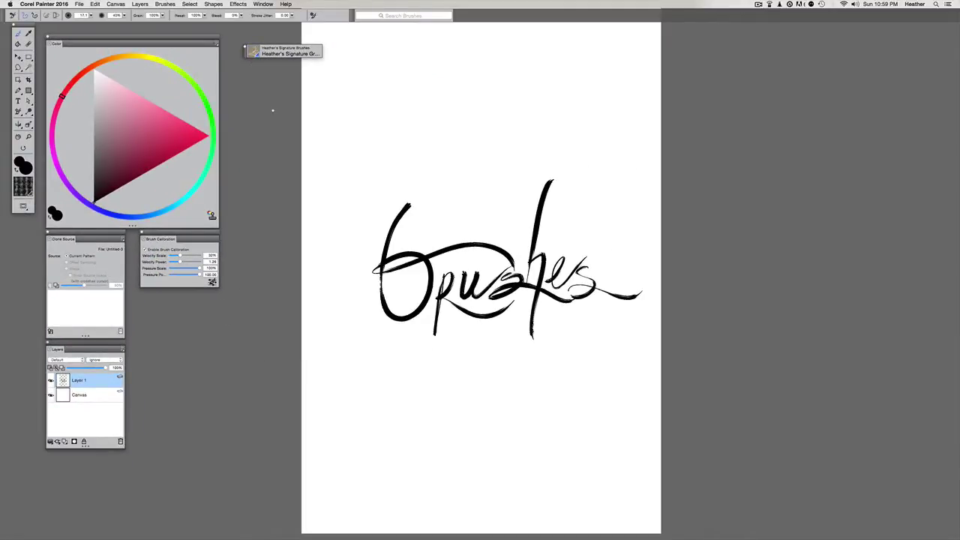
Examine the stroke edges and grain of the existing lettering up close and as a whole
{"action": "key", "text": "super+plus"}
{"action": "key", "text": "super+plus"}
{"action": "key", "text": "super+plus"}
{"action": "key", "text": "super+plus"}
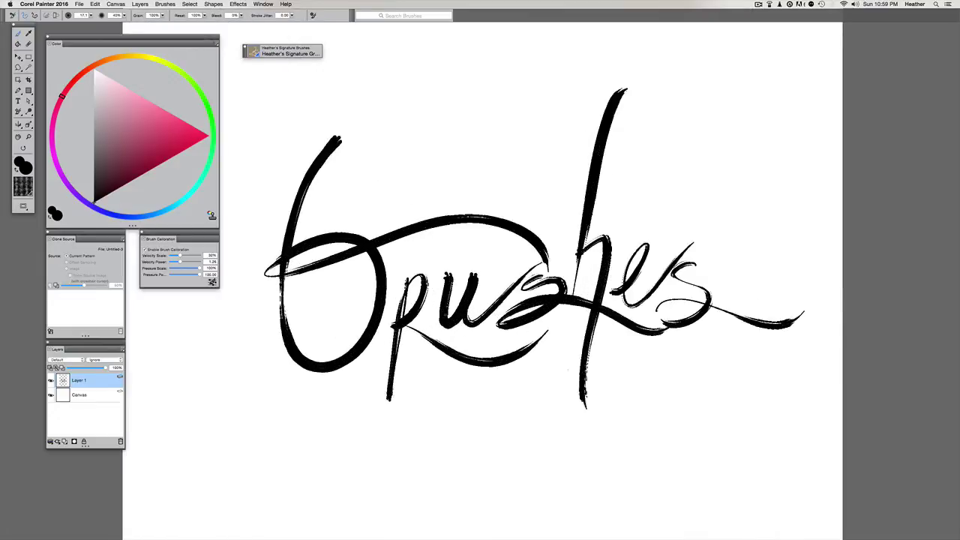
{"action": "left_click_drag", "start_coordinate": [372, 315], "coordinate": [344, 157]}
{"action": "scroll", "coordinate": [629, 306], "scroll_direction": "down", "scroll_amount": 2}
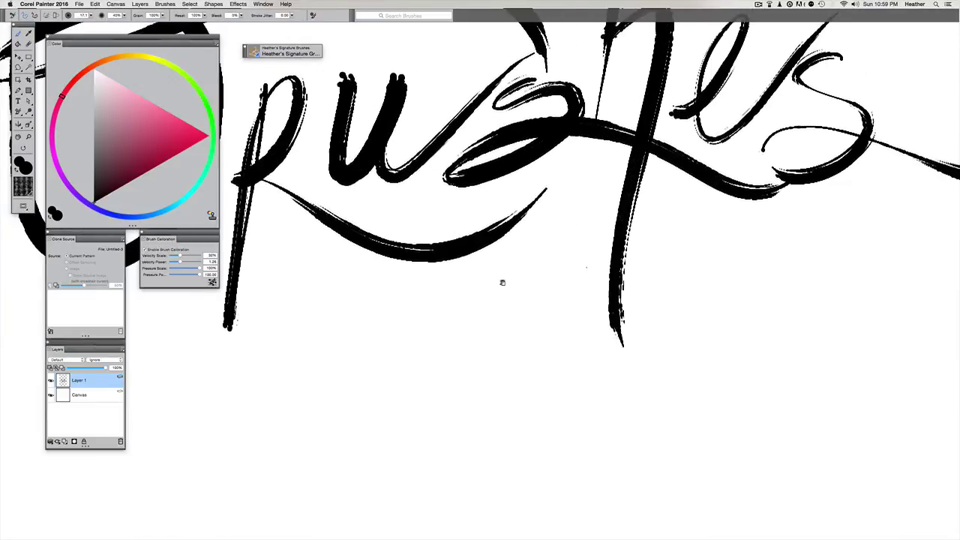
{"action": "scroll", "coordinate": [514, 262], "scroll_direction": "up", "scroll_amount": 3}
{"action": "scroll", "coordinate": [555, 292], "scroll_direction": "up", "scroll_amount": 2}
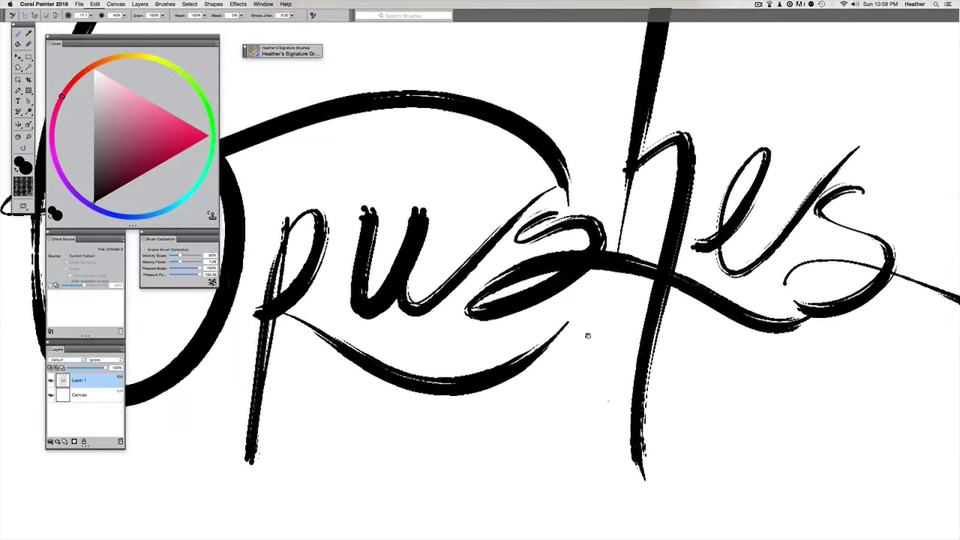
{"action": "scroll", "coordinate": [440, 173], "scroll_direction": "up", "scroll_amount": 2}
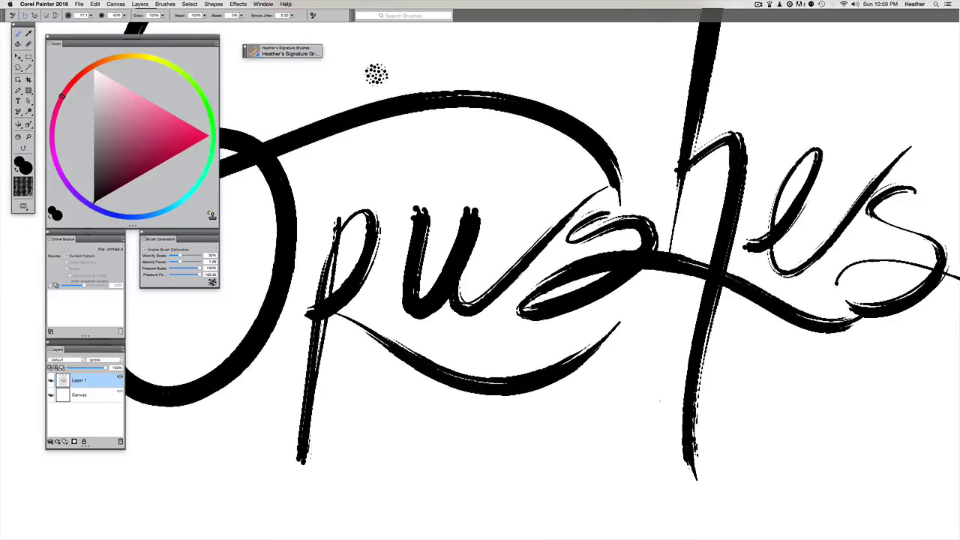
{"action": "scroll", "coordinate": [516, 201], "scroll_direction": "down", "scroll_amount": 4}
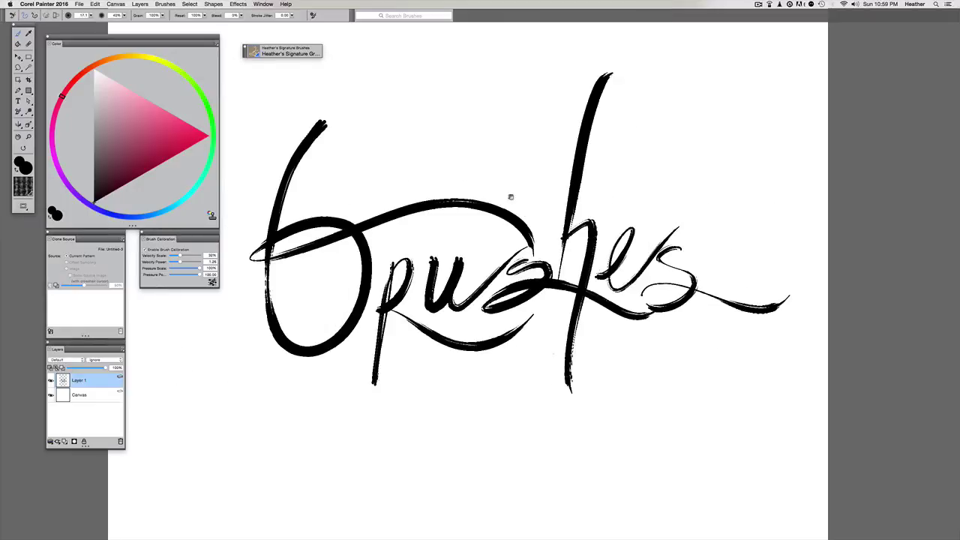
{"action": "left_click_drag", "start_coordinate": [510, 197], "coordinate": [514, 202]}
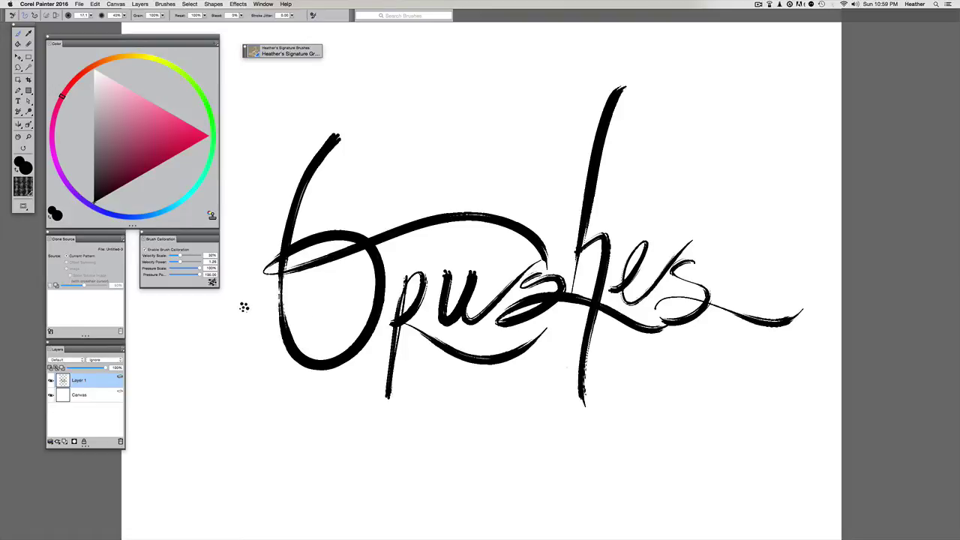
Toggle the visibility of Layer 1 and the Canvas to check that the lettering sits on its own transparent layer
{"action": "left_click", "coordinate": [50, 382]}
{"action": "left_click", "coordinate": [51, 383]}
{"action": "left_click_drag", "start_coordinate": [210, 381], "coordinate": [197, 360]}
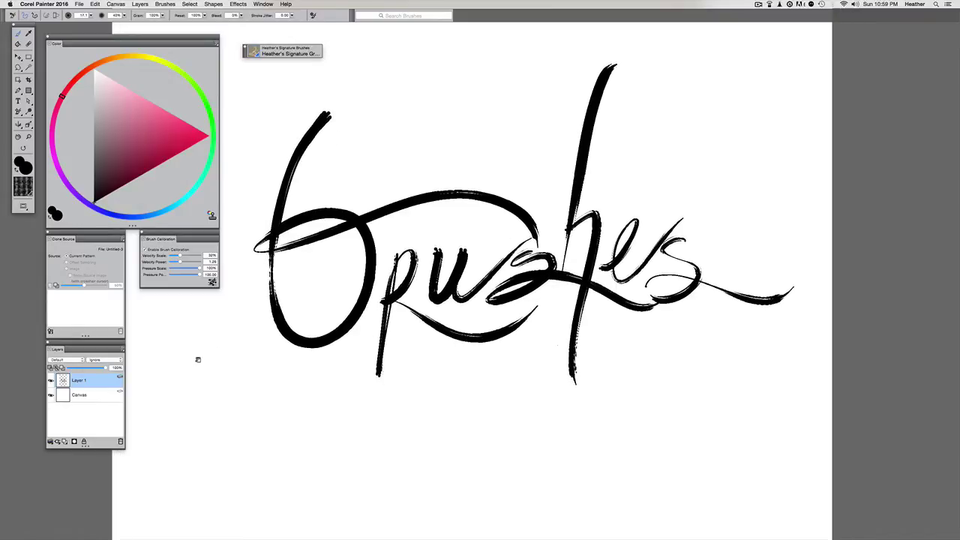
{"action": "left_click", "coordinate": [50, 395]}
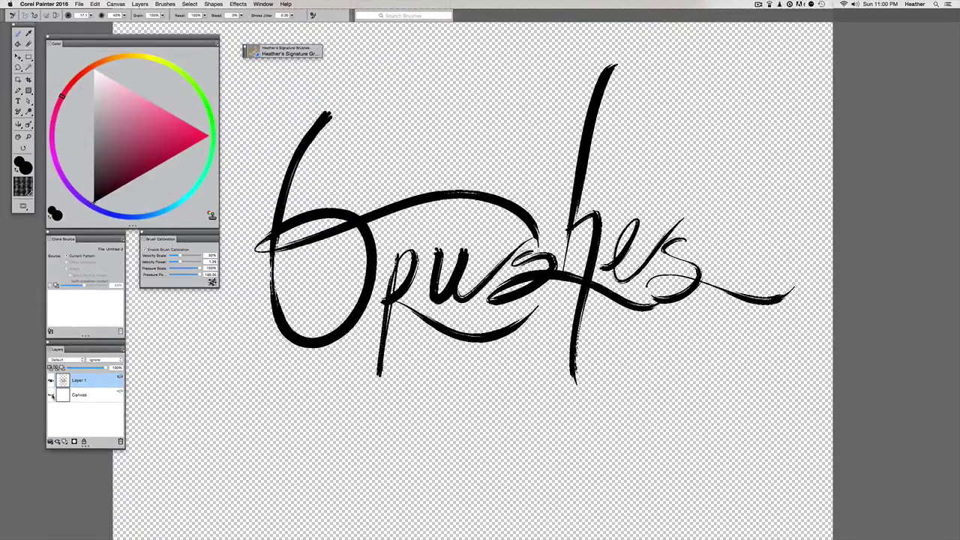
{"action": "left_click", "coordinate": [57, 406]}
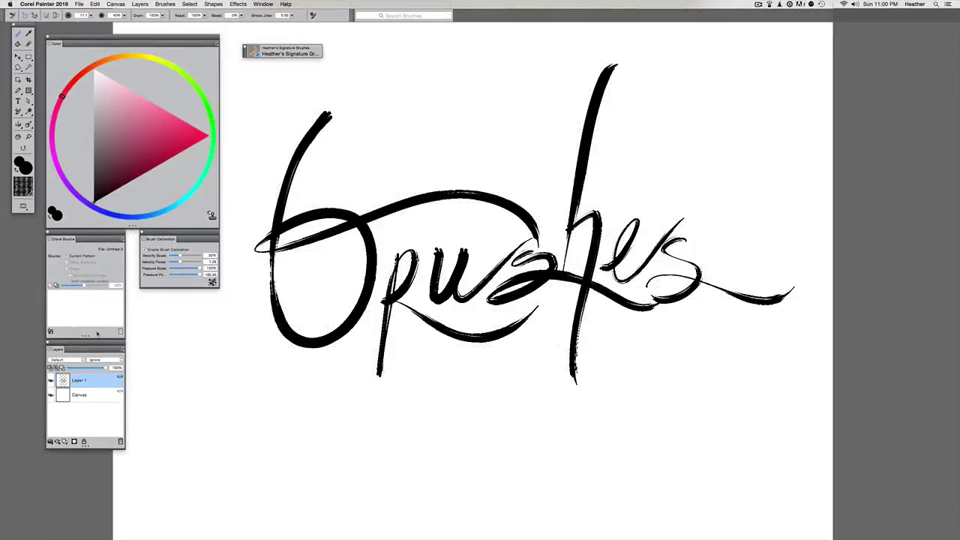
Create a new image 8 inches wide and 8 inches high at 300 pixels per inch
{"action": "key", "text": "super+n"}
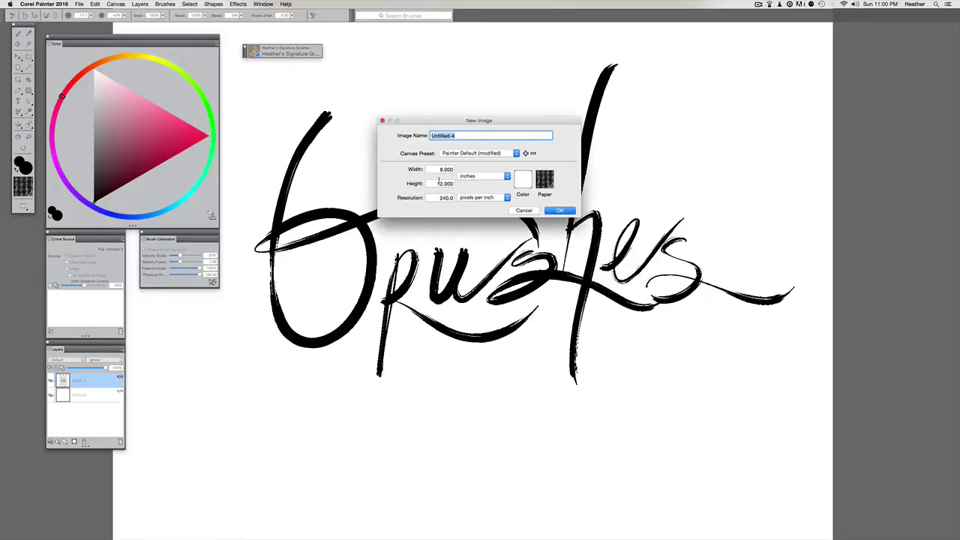
{"action": "left_click", "coordinate": [439, 182]}
{"action": "left_click", "coordinate": [438, 199]}
{"action": "type", "text": "300"}
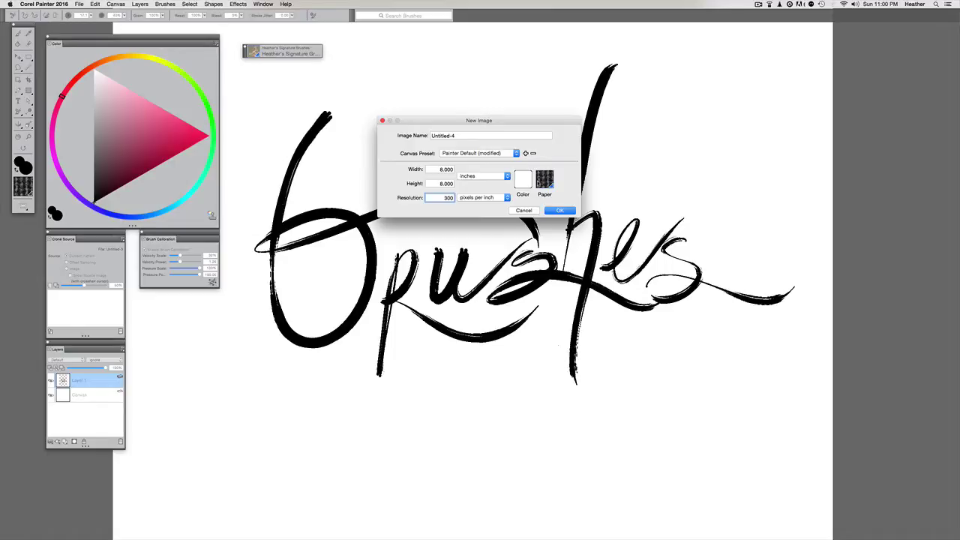
{"action": "left_click", "coordinate": [556, 213]}
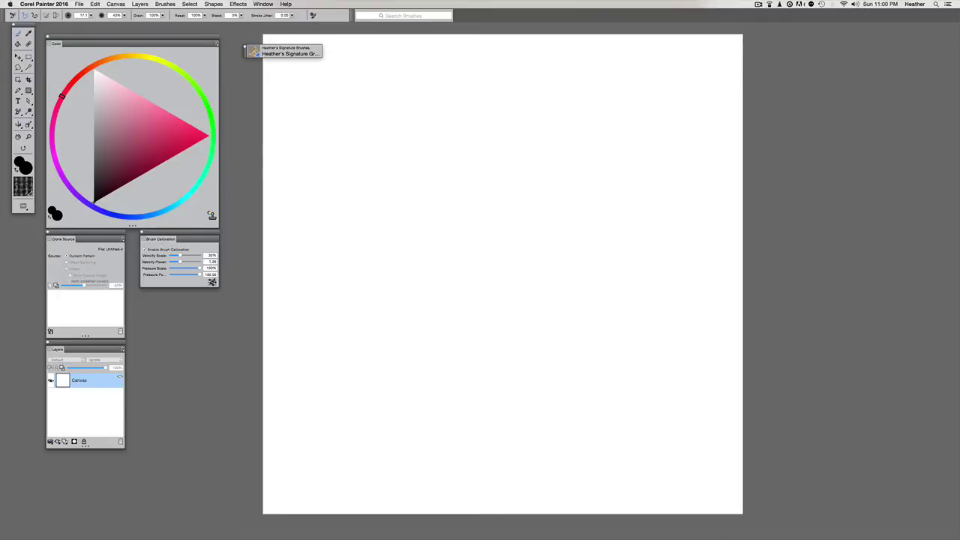
Select the Heather's Signature Brush variant and turn off its brush calibration
{"action": "left_click", "coordinate": [253, 51]}
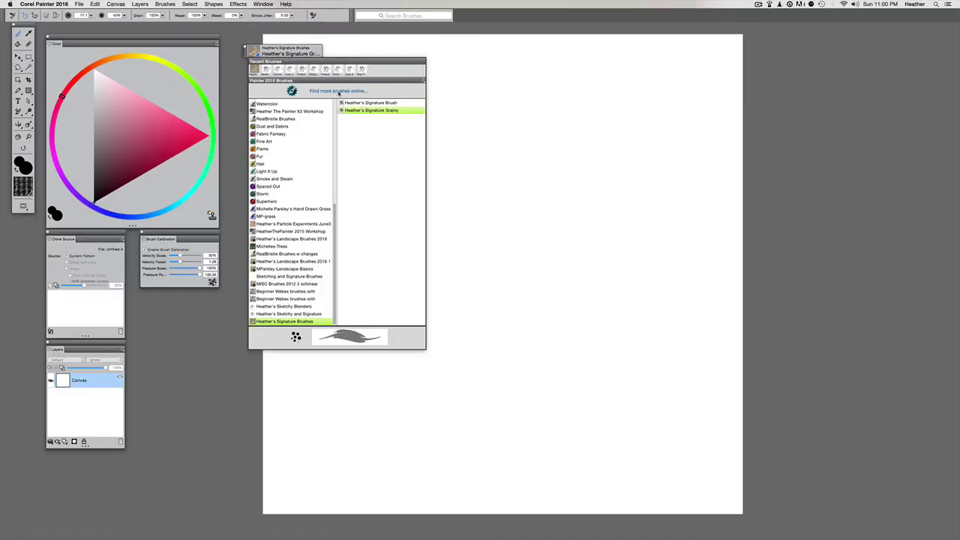
{"action": "left_click", "coordinate": [354, 103]}
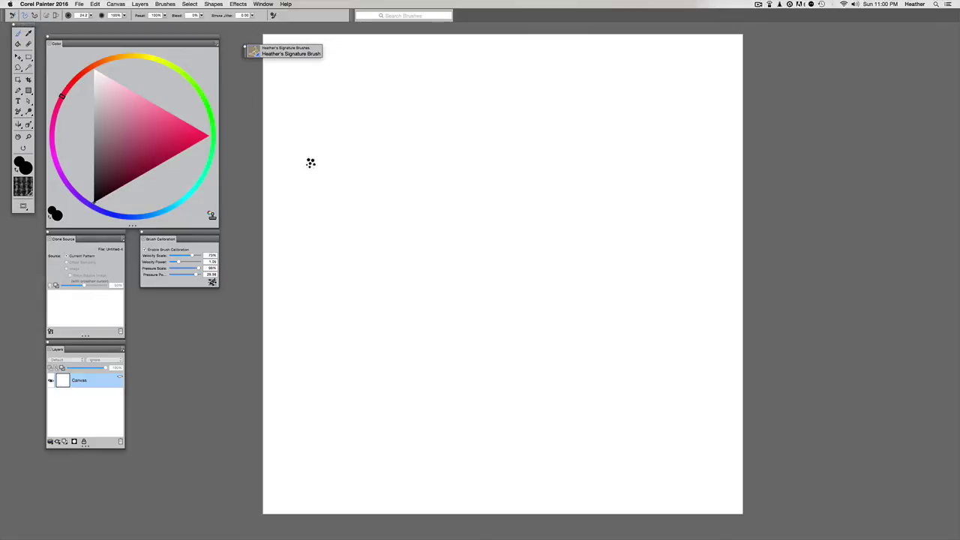
{"action": "left_click", "coordinate": [146, 249]}
Paint a few test strokes with brush calibration disabled and clear the canvas
{"action": "left_click_drag", "start_coordinate": [349, 181], "coordinate": [332, 215]}
{"action": "mouse_move", "coordinate": [307, 179]}
{"action": "left_mouse_down"}
{"action": "mouse_move", "coordinate": [402, 191]}
{"action": "mouse_move", "coordinate": [445, 183]}
{"action": "mouse_move", "coordinate": [420, 162]}
{"action": "mouse_move", "coordinate": [471, 150]}
{"action": "mouse_move", "coordinate": [399, 117]}
{"action": "mouse_move", "coordinate": [524, 119]}
{"action": "mouse_move", "coordinate": [300, 137]}
{"action": "left_mouse_up"}
{"action": "mouse_move", "coordinate": [303, 224]}
{"action": "left_mouse_down"}
{"action": "mouse_move", "coordinate": [615, 205]}
{"action": "mouse_move", "coordinate": [353, 203]}
{"action": "mouse_move", "coordinate": [285, 213]}
{"action": "mouse_move", "coordinate": [332, 226]}
{"action": "mouse_move", "coordinate": [720, 238]}
{"action": "mouse_move", "coordinate": [278, 233]}
{"action": "left_mouse_up"}
{"action": "scroll", "coordinate": [577, 240], "scroll_direction": "down", "scroll_amount": 3}
{"action": "scroll", "coordinate": [334, 235], "scroll_direction": "left", "scroll_amount": 2}
{"action": "left_click_drag", "start_coordinate": [359, 269], "coordinate": [355, 262]}
{"action": "left_click_drag", "start_coordinate": [314, 286], "coordinate": [316, 289]}
{"action": "scroll", "coordinate": [314, 288], "scroll_direction": "up", "scroll_amount": 2}
{"action": "key", "text": "super+a"}
{"action": "key", "text": "Delete"}
Show the brush control panels and locate Brush Calibration in the list of available ones
{"action": "key", "text": "Tab"}
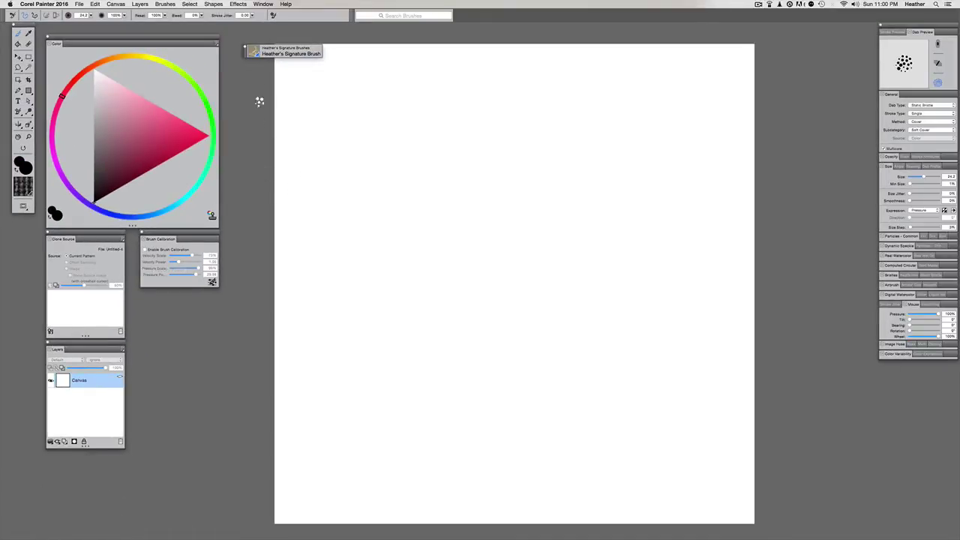
{"action": "left_click", "coordinate": [263, 4]}
{"action": "mouse_move", "coordinate": [330, 153]}
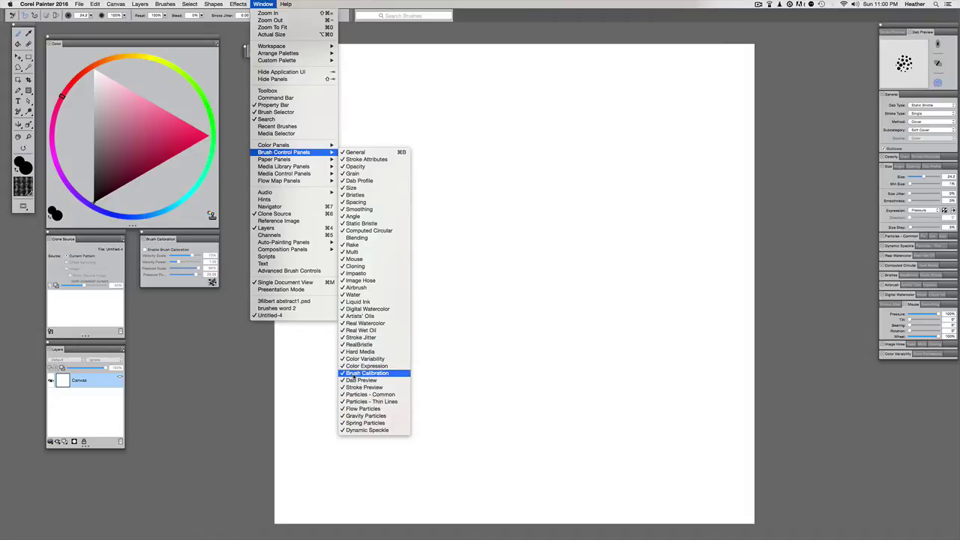
{"action": "left_click", "coordinate": [671, 337]}
Detach the Dab Preview panel from the brush controls and close both panel groups
{"action": "mouse_move", "coordinate": [897, 26]}
{"action": "left_mouse_down"}
{"action": "mouse_move", "coordinate": [844, 32]}
{"action": "mouse_move", "coordinate": [857, 54]}
{"action": "mouse_move", "coordinate": [877, 57]}
{"action": "mouse_move", "coordinate": [726, 60]}
{"action": "left_mouse_up"}
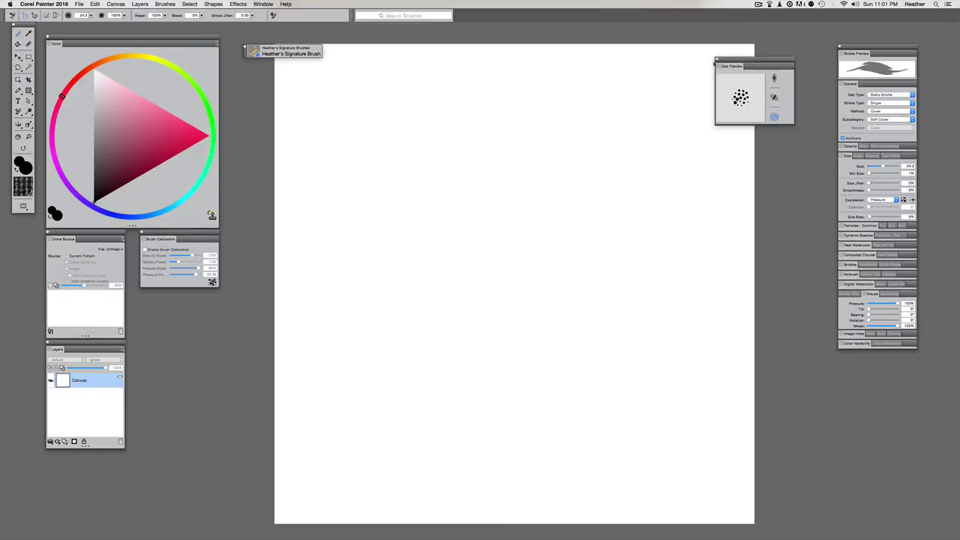
{"action": "left_click", "coordinate": [730, 59]}
{"action": "left_click_drag", "start_coordinate": [841, 47], "coordinate": [843, 49]}
{"action": "left_click_drag", "start_coordinate": [718, 60], "coordinate": [714, 60]}
{"action": "left_click", "coordinate": [840, 48]}
{"action": "left_click", "coordinate": [716, 60]}
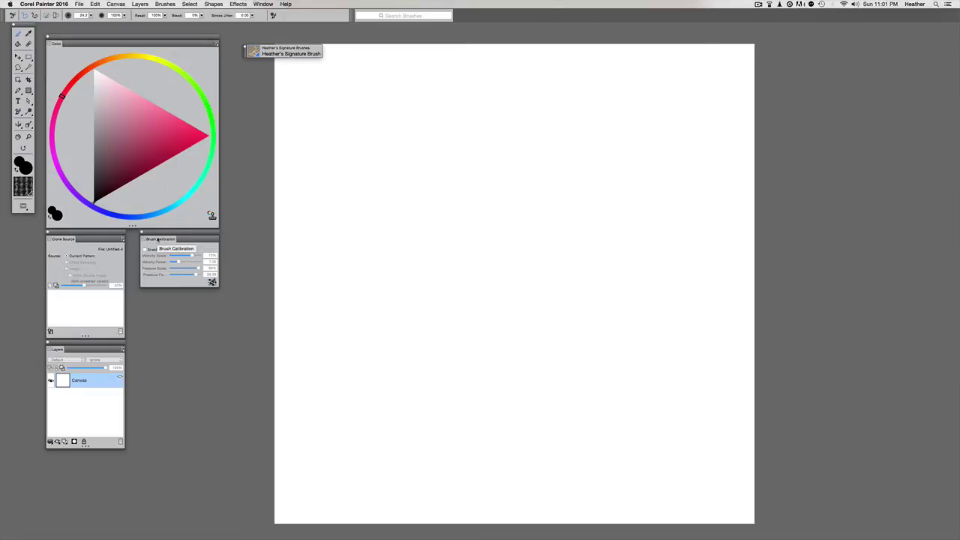
Move the Brush Calibration panel beside the canvas, enable calibration and open its Brush Tracking settings
{"action": "mouse_move", "coordinate": [160, 238]}
{"action": "left_mouse_down"}
{"action": "mouse_move", "coordinate": [239, 212]}
{"action": "mouse_move", "coordinate": [280, 133]}
{"action": "mouse_move", "coordinate": [246, 127]}
{"action": "mouse_move", "coordinate": [273, 131]}
{"action": "left_mouse_up"}
{"action": "left_click", "coordinate": [264, 148]}
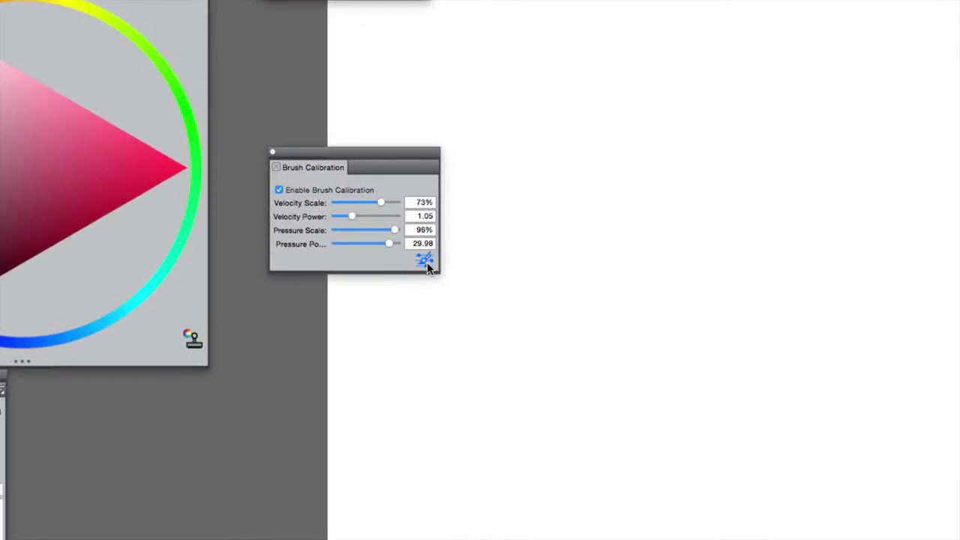
{"action": "left_click", "coordinate": [424, 263]}
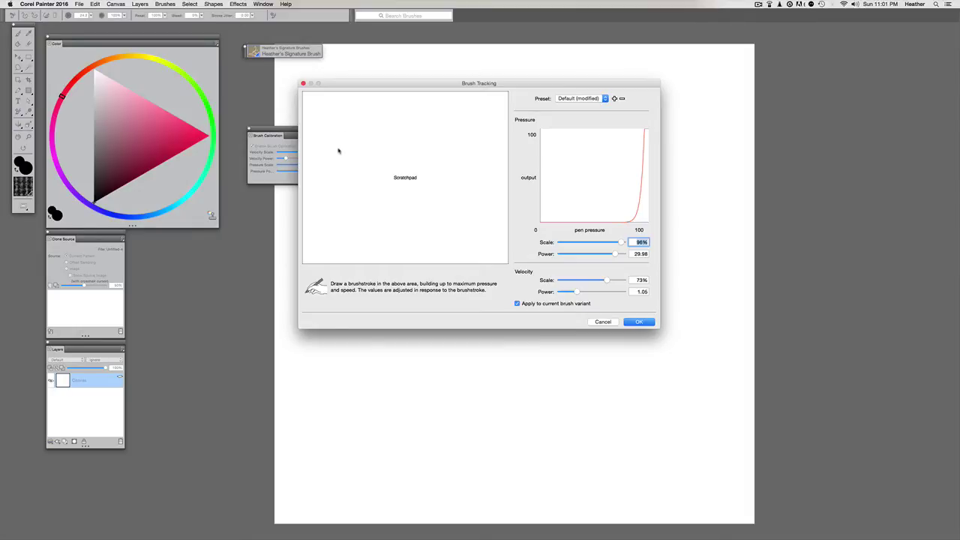
Draw trial strokes of varying speed and pressure in the Brush Tracking scratchpad, including one slow horizontal line
{"action": "left_click_drag", "start_coordinate": [339, 191], "coordinate": [353, 162]}
{"action": "mouse_move", "coordinate": [426, 135]}
{"action": "left_mouse_down"}
{"action": "mouse_move", "coordinate": [437, 159]}
{"action": "mouse_move", "coordinate": [340, 223]}
{"action": "left_mouse_up"}
{"action": "mouse_move", "coordinate": [404, 173]}
{"action": "left_mouse_down"}
{"action": "mouse_move", "coordinate": [414, 226]}
{"action": "mouse_move", "coordinate": [470, 197]}
{"action": "mouse_move", "coordinate": [369, 221]}
{"action": "mouse_move", "coordinate": [431, 91]}
{"action": "mouse_move", "coordinate": [428, 212]}
{"action": "mouse_move", "coordinate": [377, 223]}
{"action": "mouse_move", "coordinate": [377, 232]}
{"action": "mouse_move", "coordinate": [431, 182]}
{"action": "mouse_move", "coordinate": [449, 195]}
{"action": "left_mouse_up"}
{"action": "left_click_drag", "start_coordinate": [358, 137], "coordinate": [460, 203]}
{"action": "left_click_drag", "start_coordinate": [324, 240], "coordinate": [407, 231]}
{"action": "left_click_drag", "start_coordinate": [369, 156], "coordinate": [390, 208]}
{"action": "left_click_drag", "start_coordinate": [315, 242], "coordinate": [441, 121]}
{"action": "left_click_drag", "start_coordinate": [349, 192], "coordinate": [468, 129]}
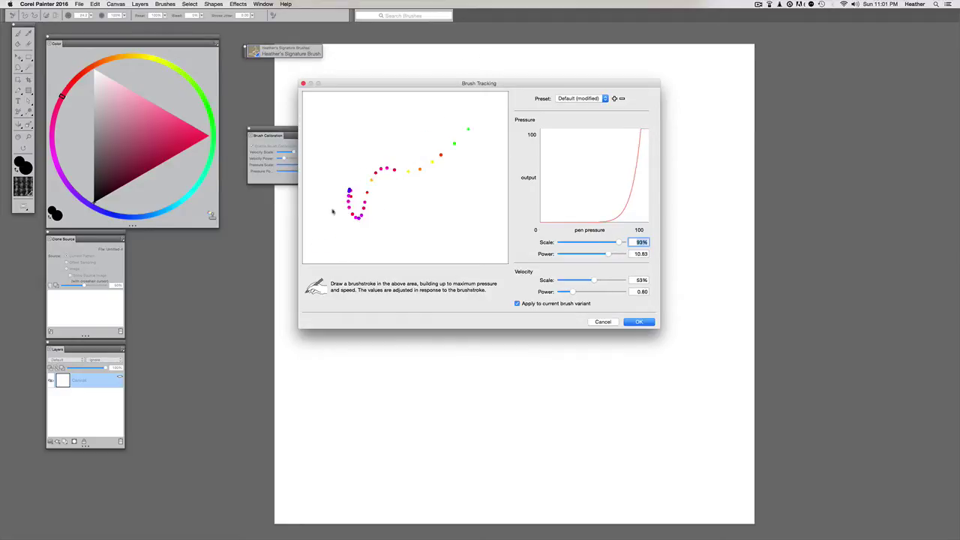
{"action": "left_click_drag", "start_coordinate": [332, 225], "coordinate": [407, 228]}
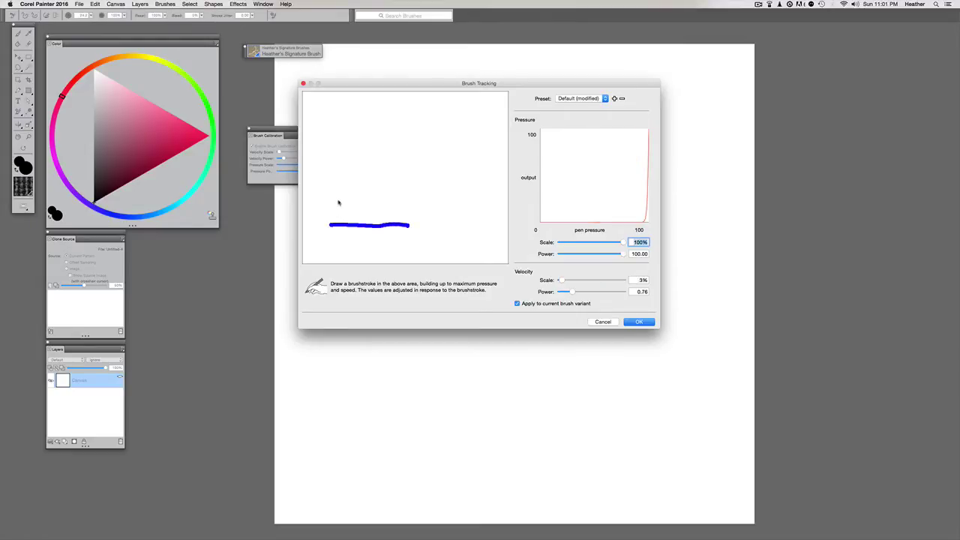
Calibrate the brush with quick diagonal scratchpad strokes, accept the tracking values and return the Brush Calibration panel beside Clone Source
{"action": "left_click_drag", "start_coordinate": [322, 209], "coordinate": [351, 202]}
{"action": "left_click_drag", "start_coordinate": [400, 148], "coordinate": [401, 197]}
{"action": "left_click_drag", "start_coordinate": [343, 178], "coordinate": [345, 227]}
{"action": "left_click_drag", "start_coordinate": [441, 145], "coordinate": [460, 146]}
{"action": "left_click_drag", "start_coordinate": [339, 252], "coordinate": [440, 101]}
{"action": "left_click_drag", "start_coordinate": [387, 190], "coordinate": [437, 150]}
{"action": "left_click_drag", "start_coordinate": [330, 233], "coordinate": [414, 132]}
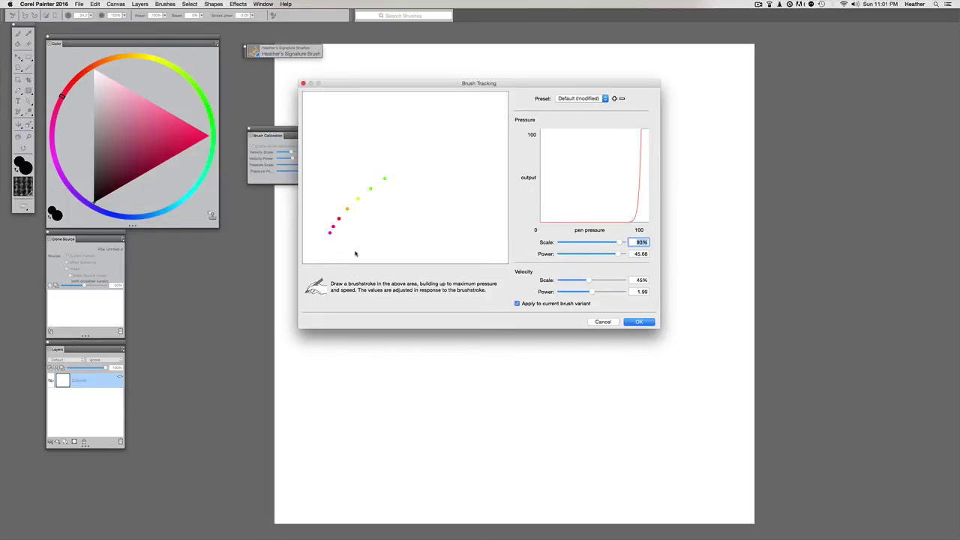
{"action": "mouse_move", "coordinate": [359, 244]}
{"action": "left_mouse_down"}
{"action": "mouse_move", "coordinate": [400, 127]}
{"action": "mouse_move", "coordinate": [412, 209]}
{"action": "mouse_move", "coordinate": [343, 226]}
{"action": "mouse_move", "coordinate": [431, 164]}
{"action": "left_mouse_up"}
{"action": "mouse_move", "coordinate": [338, 198]}
{"action": "left_mouse_down"}
{"action": "mouse_move", "coordinate": [368, 169]}
{"action": "mouse_move", "coordinate": [440, 145]}
{"action": "left_mouse_up"}
{"action": "left_click_drag", "start_coordinate": [339, 237], "coordinate": [417, 176]}
{"action": "key", "text": "Return"}
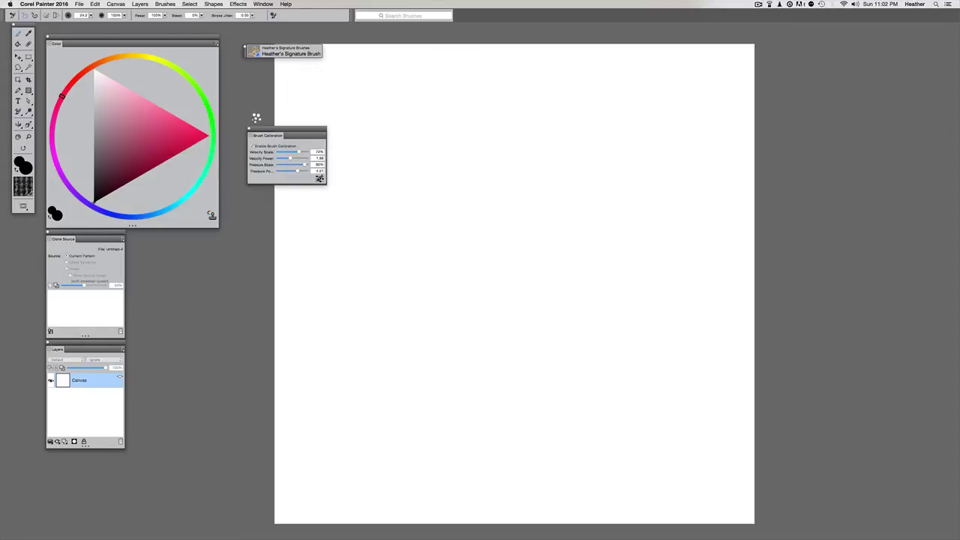
{"action": "left_click_drag", "start_coordinate": [258, 135], "coordinate": [163, 250]}
Paint long sweeping test strokes across the canvas with the calibrated brush and clear them
{"action": "mouse_move", "coordinate": [339, 120]}
{"action": "left_mouse_down"}
{"action": "mouse_move", "coordinate": [452, 99]}
{"action": "mouse_move", "coordinate": [547, 124]}
{"action": "mouse_move", "coordinate": [510, 127]}
{"action": "left_mouse_up"}
{"action": "left_click_drag", "start_coordinate": [622, 171], "coordinate": [424, 124]}
{"action": "left_click_drag", "start_coordinate": [482, 188], "coordinate": [517, 242]}
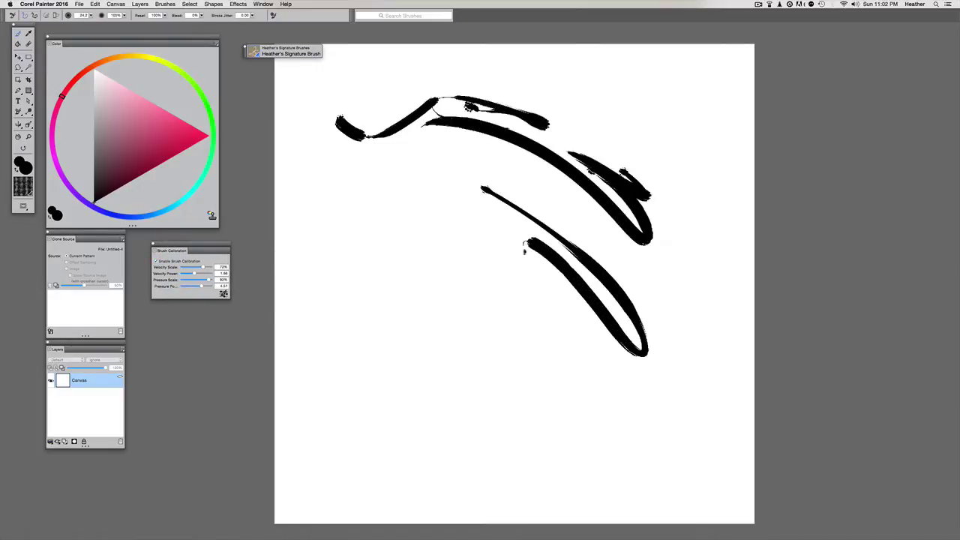
{"action": "left_click_drag", "start_coordinate": [481, 216], "coordinate": [559, 310]}
{"action": "left_click_drag", "start_coordinate": [336, 188], "coordinate": [346, 279]}
{"action": "left_click_drag", "start_coordinate": [403, 306], "coordinate": [395, 286]}
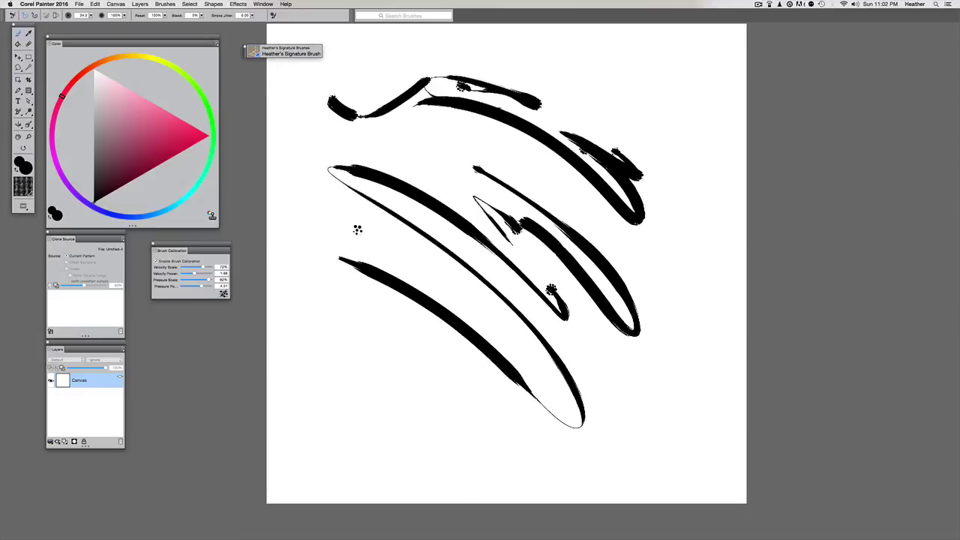
{"action": "left_click_drag", "start_coordinate": [484, 408], "coordinate": [458, 397]}
{"action": "mouse_move", "coordinate": [428, 367]}
{"action": "left_mouse_down"}
{"action": "mouse_move", "coordinate": [302, 305]}
{"action": "mouse_move", "coordinate": [406, 368]}
{"action": "mouse_move", "coordinate": [471, 464]}
{"action": "mouse_move", "coordinate": [320, 322]}
{"action": "mouse_move", "coordinate": [433, 442]}
{"action": "mouse_move", "coordinate": [325, 348]}
{"action": "left_mouse_up"}
{"action": "mouse_move", "coordinate": [391, 426]}
{"action": "left_mouse_down"}
{"action": "mouse_move", "coordinate": [364, 405]}
{"action": "mouse_move", "coordinate": [391, 489]}
{"action": "mouse_move", "coordinate": [327, 283]}
{"action": "mouse_move", "coordinate": [501, 433]}
{"action": "left_mouse_up"}
{"action": "key", "text": "super+a"}
{"action": "key", "text": "BackSpace"}
{"action": "key", "text": "super+d"}
Test two more strokes near the top of the canvas, erase them and fit the image to the screen
{"action": "key", "text": "super+b"}
{"action": "key", "text": "super+b"}
{"action": "mouse_move", "coordinate": [297, 159]}
{"action": "left_mouse_down"}
{"action": "mouse_move", "coordinate": [298, 201]}
{"action": "mouse_move", "coordinate": [319, 210]}
{"action": "mouse_move", "coordinate": [375, 163]}
{"action": "mouse_move", "coordinate": [384, 109]}
{"action": "mouse_move", "coordinate": [510, 214]}
{"action": "left_mouse_up"}
{"action": "left_click_drag", "start_coordinate": [438, 177], "coordinate": [435, 208]}
{"action": "key", "text": "super+plus"}
{"action": "key", "text": "super+minus"}
{"action": "key", "text": "super+a"}
{"action": "key", "text": "BackSpace"}
{"action": "key", "text": "super+0"}
{"action": "left_click_drag", "start_coordinate": [309, 179], "coordinate": [348, 188]}
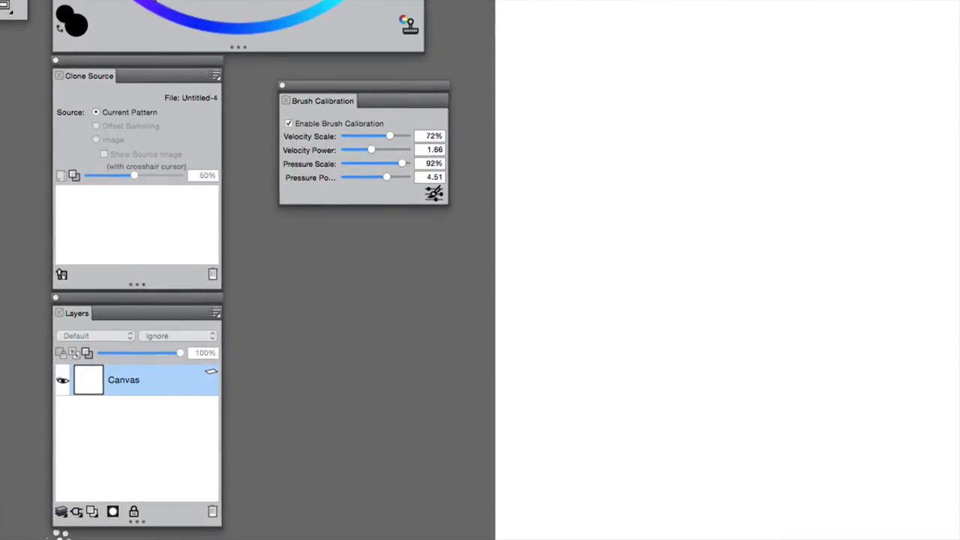
Add a new layer and hand-letter the word "jack" on it in large black script, including the dot on the j
{"action": "left_click", "coordinate": [92, 511]}
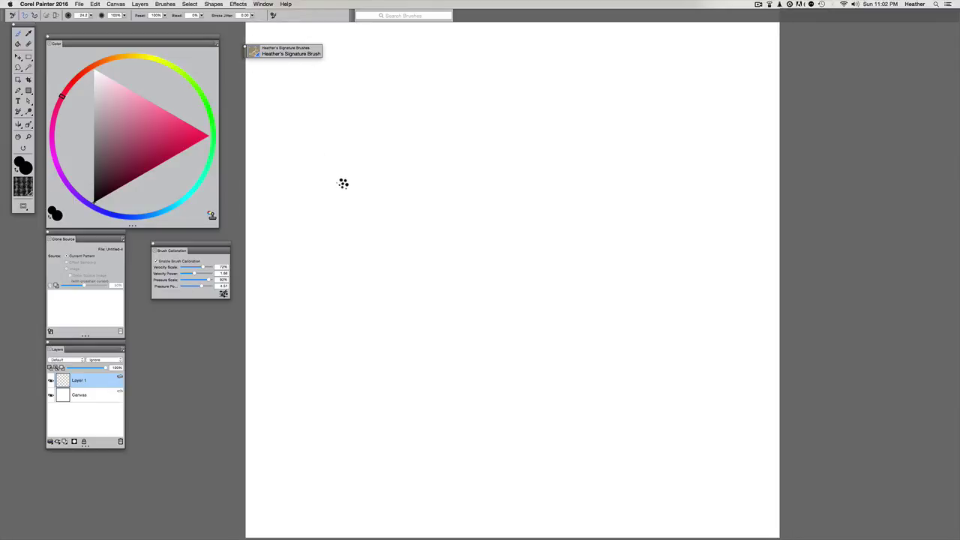
{"action": "left_click_drag", "start_coordinate": [336, 275], "coordinate": [405, 163]}
{"action": "mouse_move", "coordinate": [384, 193]}
{"action": "left_mouse_down"}
{"action": "mouse_move", "coordinate": [492, 287]}
{"action": "mouse_move", "coordinate": [480, 328]}
{"action": "left_mouse_up"}
{"action": "key", "text": "super+minus"}
{"action": "left_click_drag", "start_coordinate": [448, 184], "coordinate": [558, 169]}
{"action": "left_click", "coordinate": [595, 93]}
{"action": "left_click_drag", "start_coordinate": [598, 92], "coordinate": [534, 292]}
{"action": "mouse_move", "coordinate": [623, 153]}
{"action": "left_mouse_down"}
{"action": "mouse_move", "coordinate": [630, 225]}
{"action": "mouse_move", "coordinate": [691, 250]}
{"action": "left_mouse_up"}
{"action": "left_click_drag", "start_coordinate": [387, 135], "coordinate": [393, 147]}
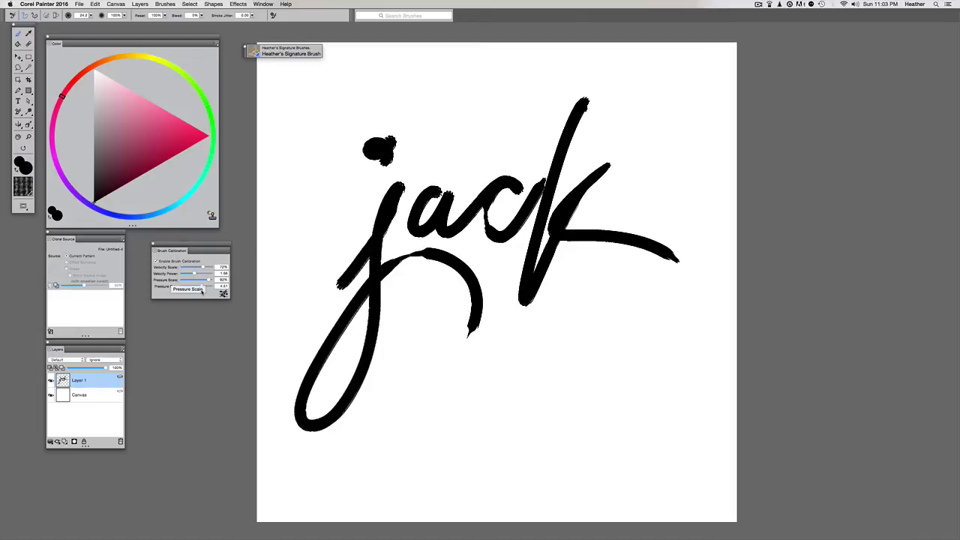
Recalibrate the signature brush with a scratchpad stroke and accept the new tracking values
{"action": "left_click", "coordinate": [223, 293]}
{"action": "left_click_drag", "start_coordinate": [349, 177], "coordinate": [495, 133]}
{"action": "left_click", "coordinate": [639, 321]}
Hand-letter a second, smaller "jack" beneath the first word with the recalibrated brush, including the dot on the j
{"action": "mouse_move", "coordinate": [388, 432]}
{"action": "left_mouse_down"}
{"action": "mouse_move", "coordinate": [428, 416]}
{"action": "mouse_move", "coordinate": [435, 423]}
{"action": "mouse_move", "coordinate": [507, 369]}
{"action": "left_mouse_up"}
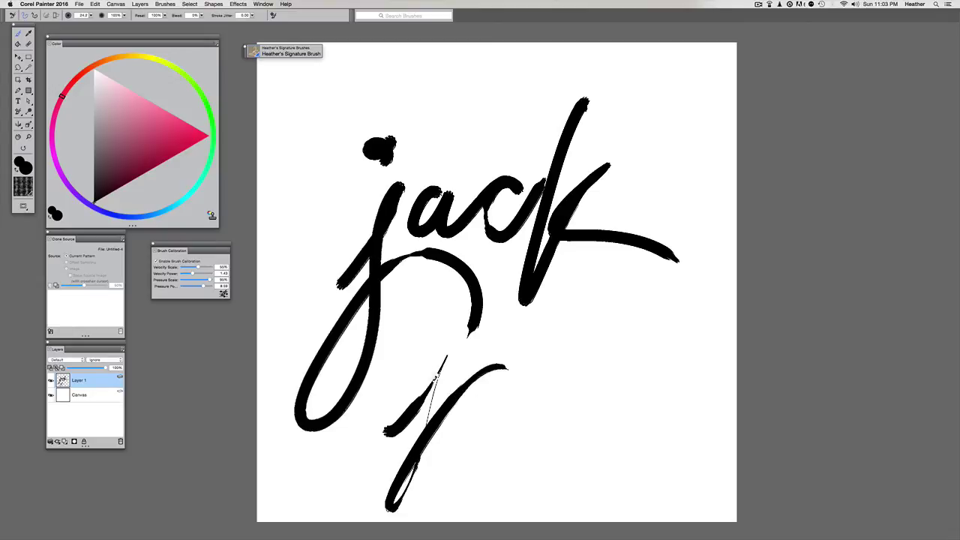
{"action": "mouse_move", "coordinate": [495, 377]}
{"action": "left_mouse_down"}
{"action": "mouse_move", "coordinate": [480, 411]}
{"action": "mouse_move", "coordinate": [527, 378]}
{"action": "left_mouse_up"}
{"action": "mouse_move", "coordinate": [583, 304]}
{"action": "left_mouse_down"}
{"action": "mouse_move", "coordinate": [577, 364]}
{"action": "mouse_move", "coordinate": [662, 396]}
{"action": "left_mouse_up"}
{"action": "scroll", "coordinate": [589, 309], "scroll_direction": "up", "scroll_amount": 1}
{"action": "scroll", "coordinate": [589, 310], "scroll_direction": "left", "scroll_amount": 1}
{"action": "left_click", "coordinate": [445, 331]}
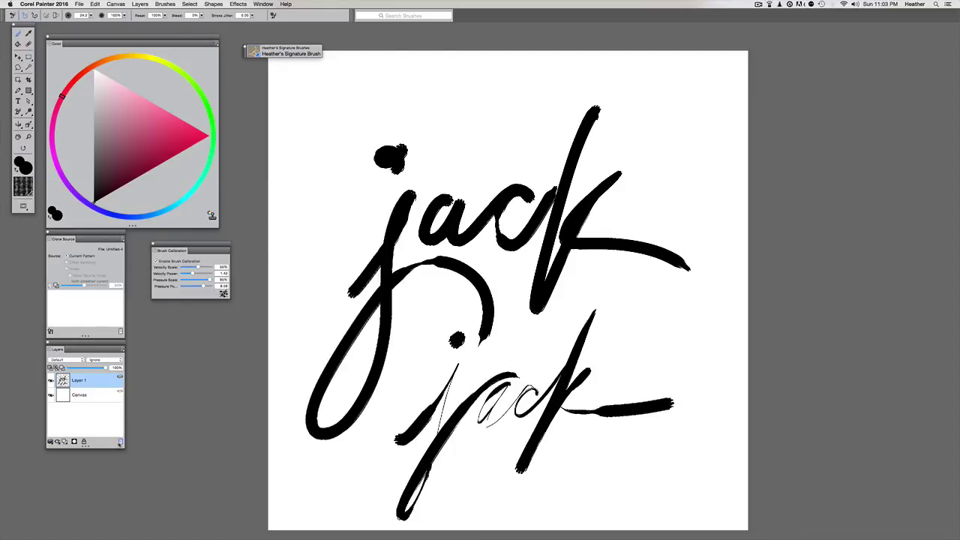
Replace the lettering layer with a new empty layer and hand-letter "jack" on it in large black script
{"action": "left_click", "coordinate": [120, 441]}
{"action": "left_click", "coordinate": [65, 440]}
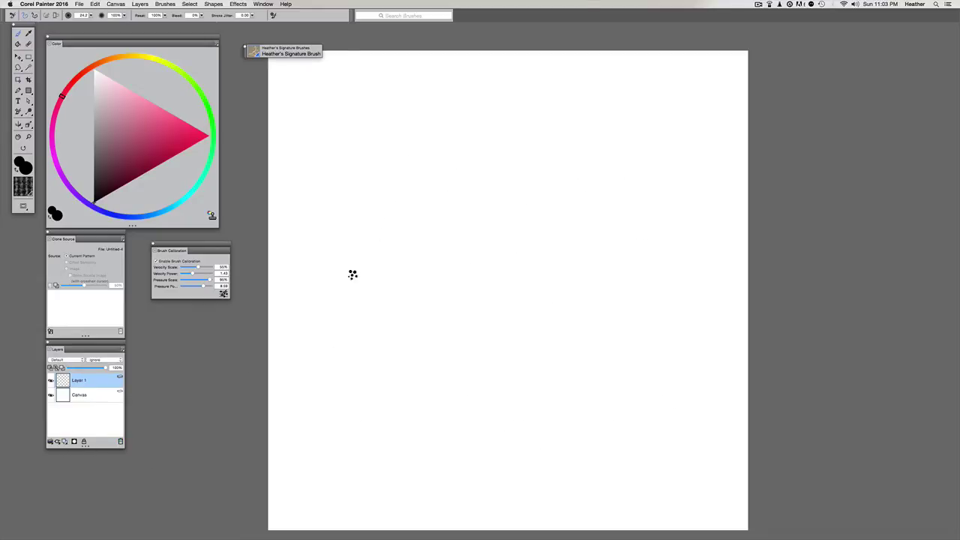
{"action": "mouse_move", "coordinate": [349, 261]}
{"action": "left_mouse_down"}
{"action": "mouse_move", "coordinate": [347, 383]}
{"action": "mouse_move", "coordinate": [435, 242]}
{"action": "mouse_move", "coordinate": [544, 208]}
{"action": "mouse_move", "coordinate": [479, 366]}
{"action": "left_mouse_up"}
{"action": "left_click_drag", "start_coordinate": [504, 241], "coordinate": [582, 201]}
{"action": "left_click_drag", "start_coordinate": [534, 232], "coordinate": [586, 262]}
Extend the k's lower leg with a thick downward stroke ending in a blunt tip, redoing the connecting stroke once
{"action": "left_click_drag", "start_coordinate": [611, 298], "coordinate": [626, 326]}
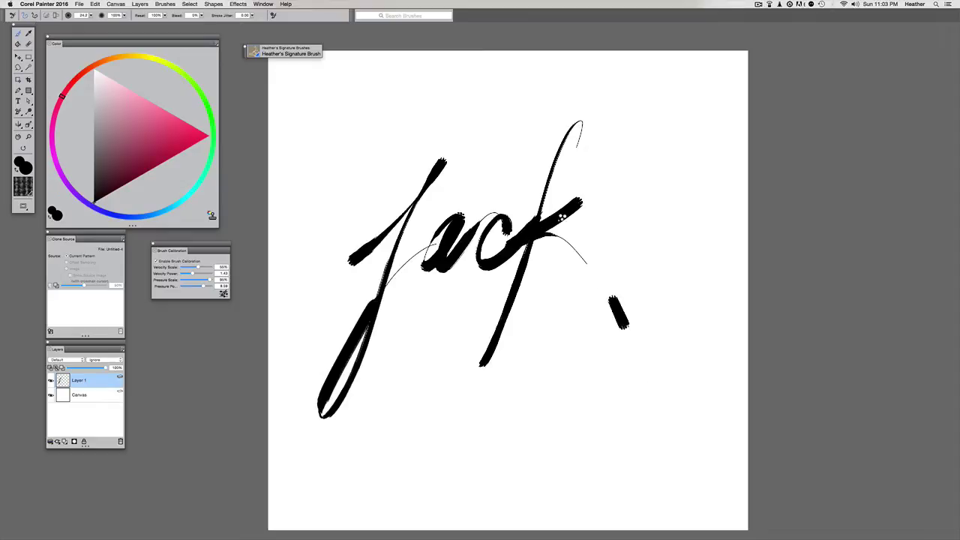
{"action": "left_click_drag", "start_coordinate": [571, 251], "coordinate": [600, 314]}
{"action": "key", "text": "super+z"}
{"action": "left_click_drag", "start_coordinate": [546, 233], "coordinate": [625, 324]}
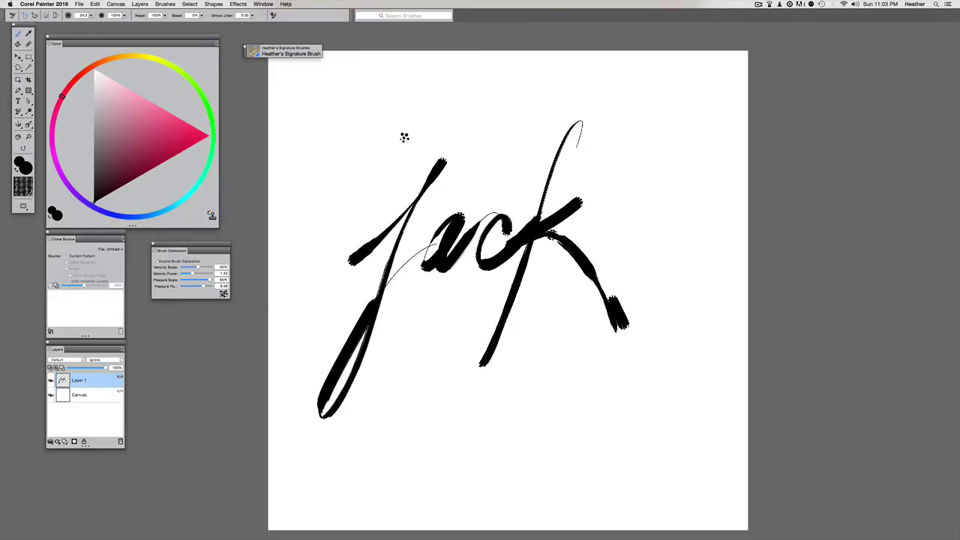
Undo the first mark above the j and paint a paw print as its dot
{"action": "mouse_move", "coordinate": [411, 130]}
{"action": "left_mouse_down"}
{"action": "mouse_move", "coordinate": [411, 156]}
{"action": "mouse_move", "coordinate": [462, 121]}
{"action": "mouse_move", "coordinate": [426, 134]}
{"action": "left_mouse_up"}
{"action": "key", "text": "super+z"}
{"action": "left_click_drag", "start_coordinate": [527, 248], "coordinate": [502, 245]}
{"action": "scroll", "coordinate": [460, 203], "scroll_direction": "up", "scroll_amount": 1}
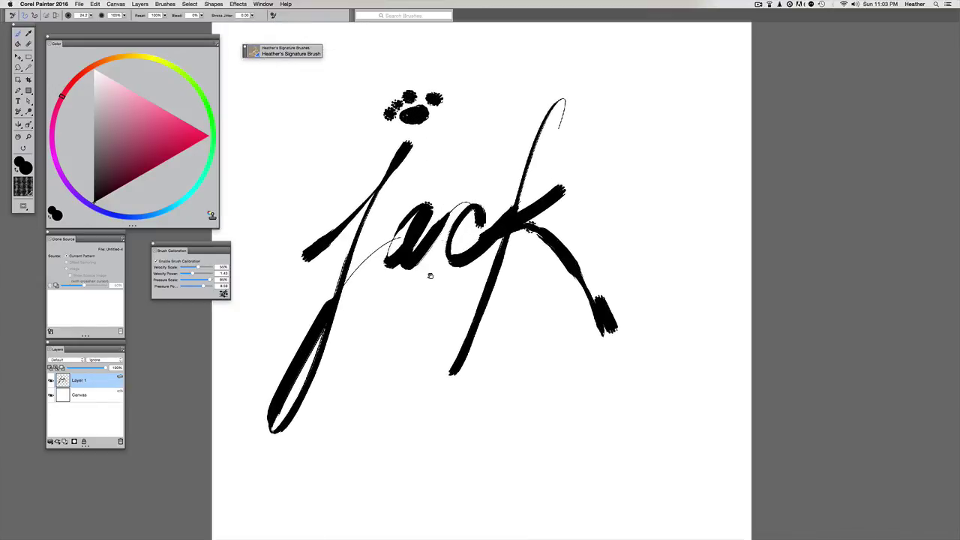
Paint a curved test stroke and a few dabs below the word, and undo them
{"action": "left_click_drag", "start_coordinate": [425, 264], "coordinate": [464, 272]}
{"action": "scroll", "coordinate": [450, 315], "scroll_direction": "down", "scroll_amount": 3}
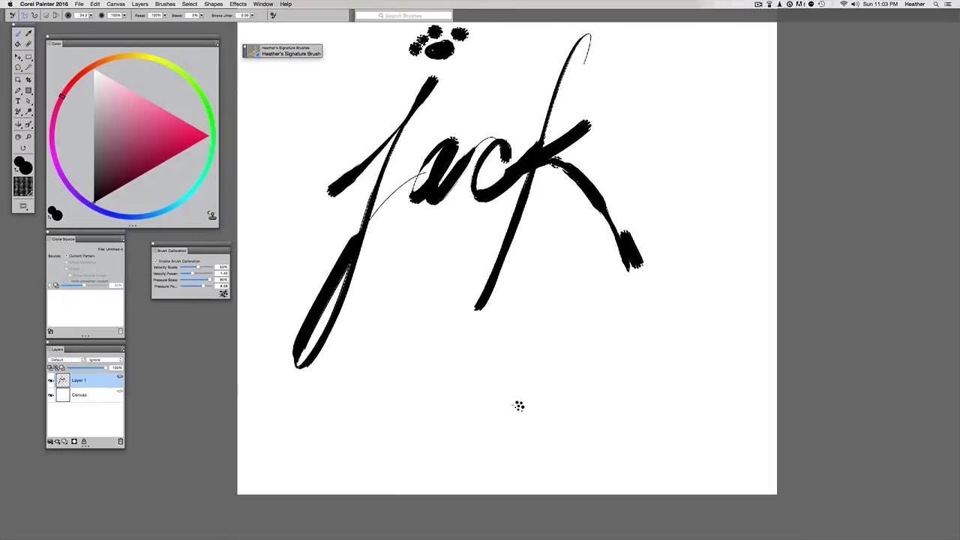
{"action": "left_click_drag", "start_coordinate": [519, 413], "coordinate": [619, 369]}
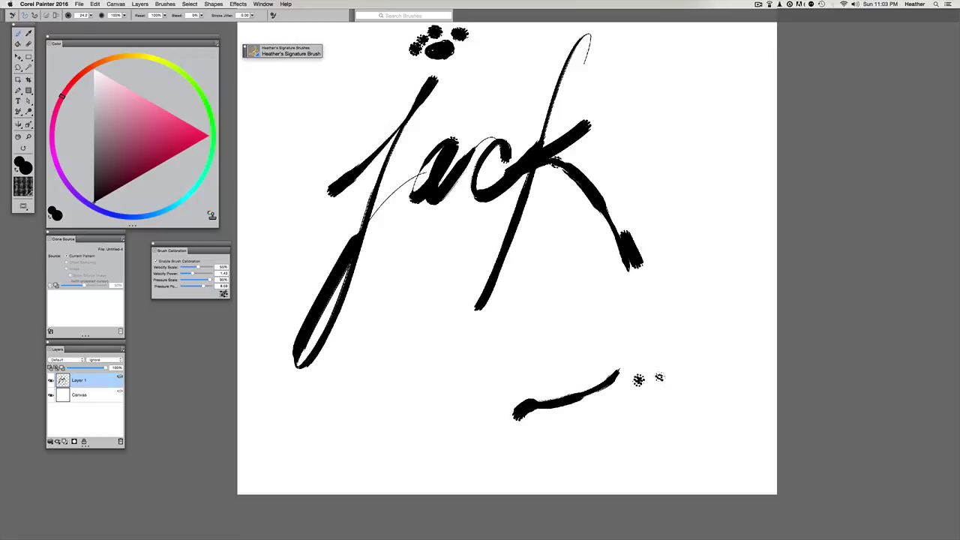
{"action": "left_click", "coordinate": [659, 377]}
{"action": "left_click", "coordinate": [675, 372]}
{"action": "key", "text": "super+z"}
{"action": "key", "text": "super+z"}
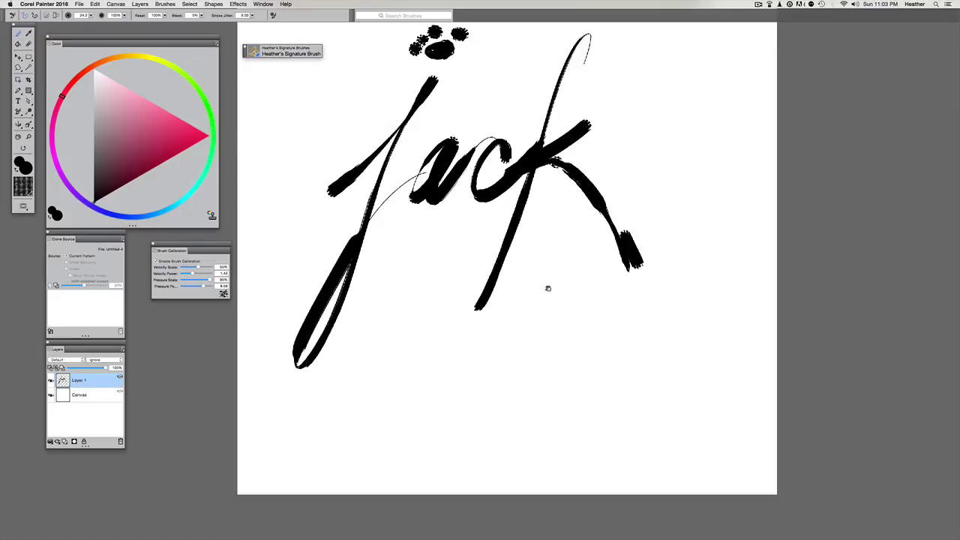
Switch to the Eraser tool and choose between its soft and hard modes for cleaning up the letter edges
{"action": "left_click_drag", "start_coordinate": [546, 287], "coordinate": [452, 407]}
{"action": "key", "text": "super+plus"}
{"action": "key", "text": "super+plus"}
{"action": "left_click_drag", "start_coordinate": [359, 296], "coordinate": [433, 277]}
{"action": "left_click_drag", "start_coordinate": [507, 296], "coordinate": [497, 291]}
{"action": "left_click", "coordinate": [29, 44]}
{"action": "left_click", "coordinate": [49, 15]}
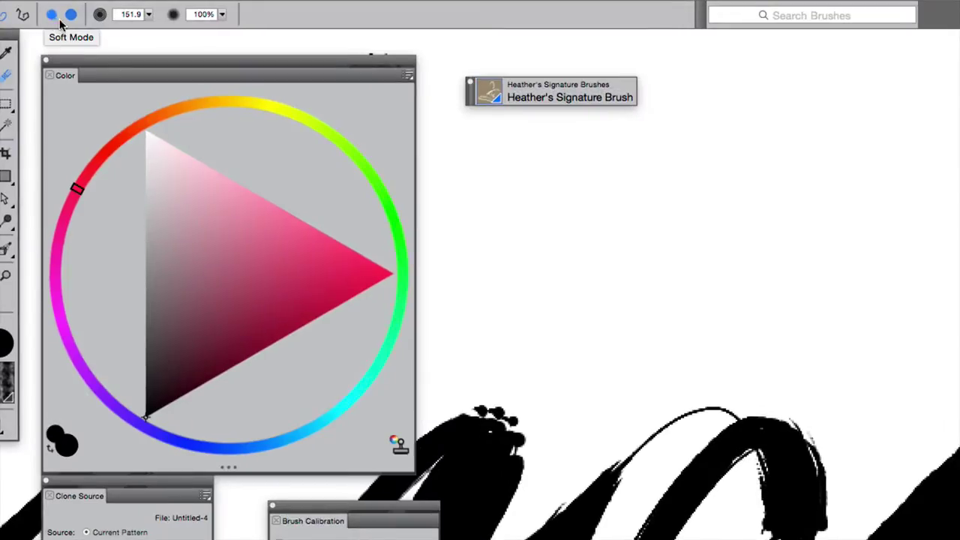
{"action": "left_click", "coordinate": [50, 15]}
Reduce the eraser size to 4.5 and erase the stray dabs above and below the start of the k's lower leg
{"action": "key", "text": "super+plus"}
{"action": "left_click_drag", "start_coordinate": [452, 260], "coordinate": [381, 174]}
{"action": "left_click_drag", "start_coordinate": [446, 263], "coordinate": [456, 264]}
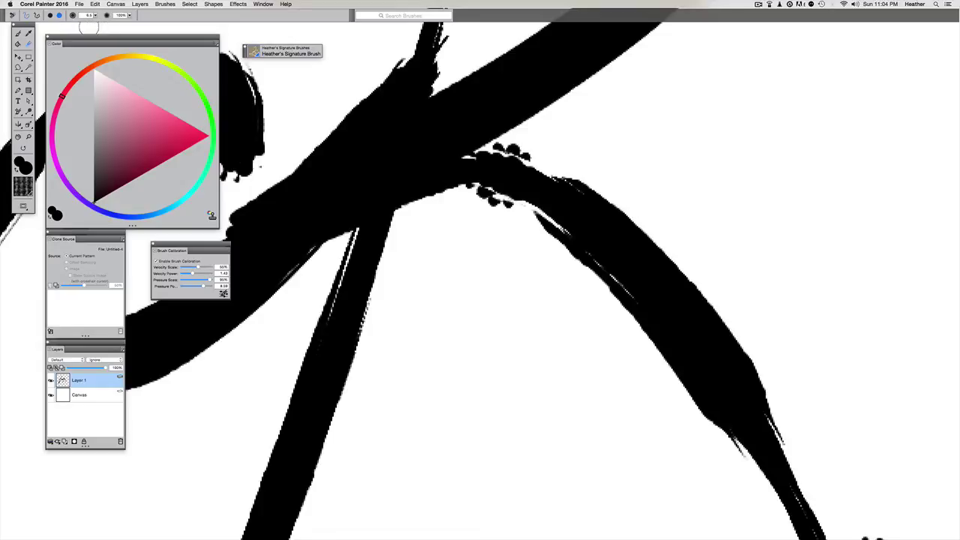
{"action": "left_click_drag", "start_coordinate": [428, 264], "coordinate": [471, 310]}
{"action": "left_click_drag", "start_coordinate": [447, 271], "coordinate": [465, 281]}
{"action": "left_click_drag", "start_coordinate": [470, 194], "coordinate": [507, 206]}
{"action": "left_click_drag", "start_coordinate": [517, 147], "coordinate": [525, 156]}
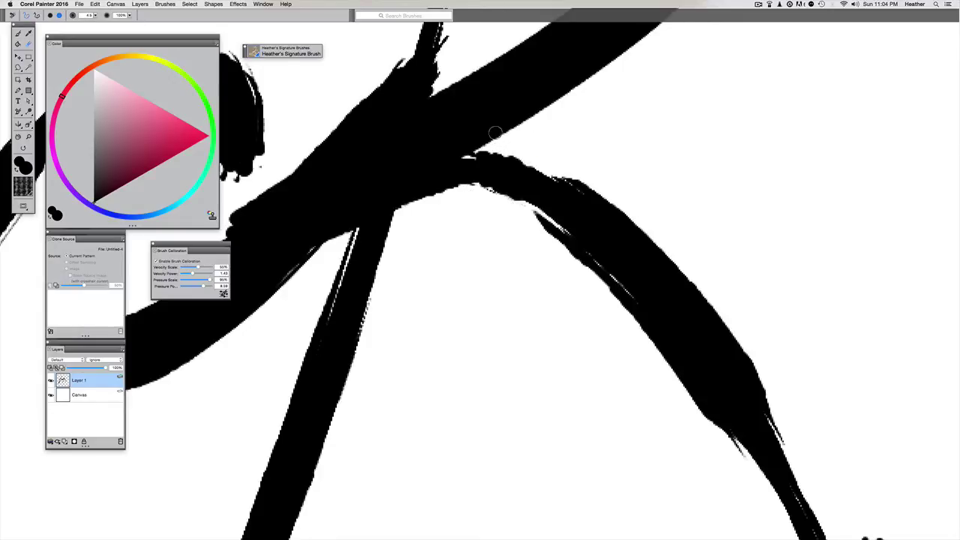
Erase the stray dabs at the top of the a and the upper end of the c
{"action": "key", "text": "super+minus"}
{"action": "left_click_drag", "start_coordinate": [517, 356], "coordinate": [674, 339]}
{"action": "left_click_drag", "start_coordinate": [361, 342], "coordinate": [426, 347]}
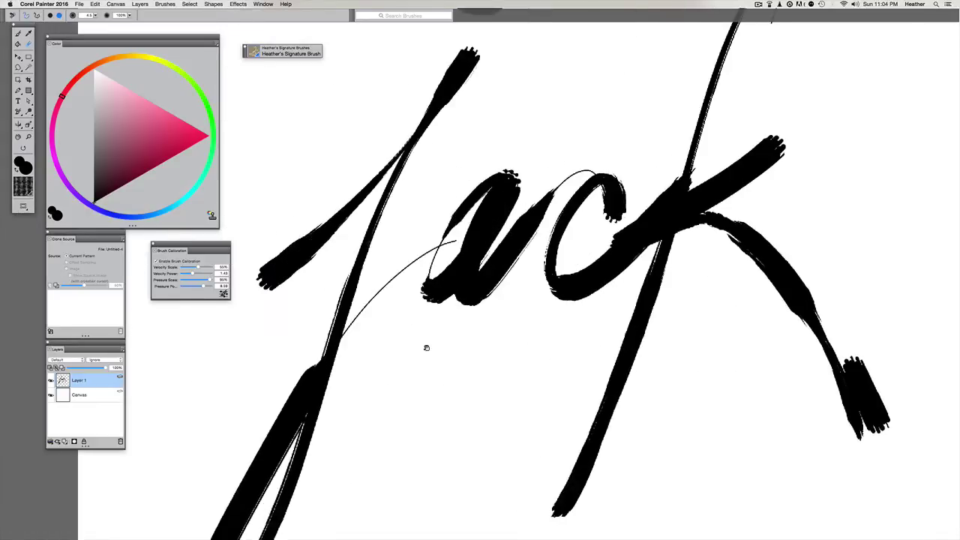
{"action": "key", "text": "super+plus"}
{"action": "left_click_drag", "start_coordinate": [497, 132], "coordinate": [399, 225]}
{"action": "scroll", "coordinate": [398, 225], "scroll_direction": "up", "scroll_amount": 4}
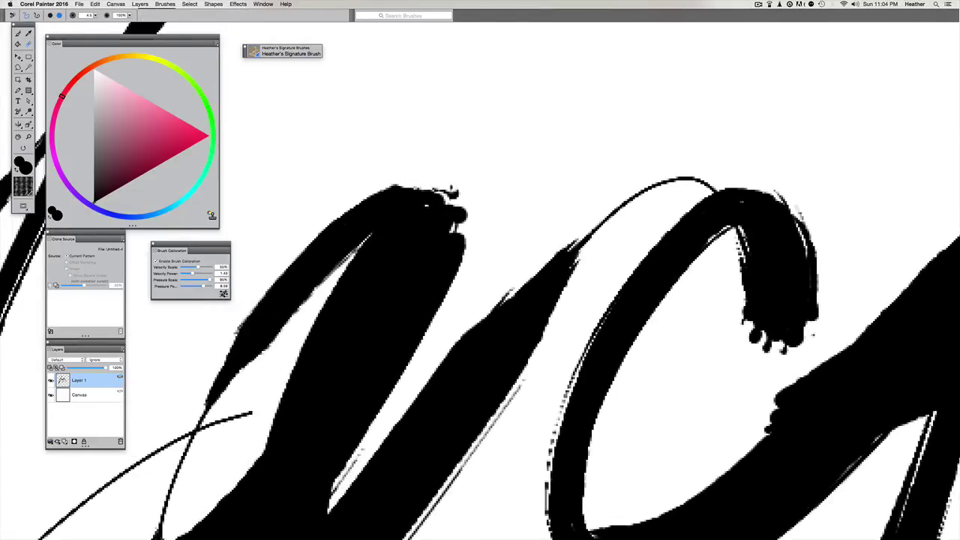
{"action": "mouse_move", "coordinate": [446, 182]}
{"action": "left_mouse_down"}
{"action": "mouse_move", "coordinate": [444, 195]}
{"action": "mouse_move", "coordinate": [433, 189]}
{"action": "left_mouse_up"}
{"action": "key", "text": "super+minus"}
{"action": "left_click_drag", "start_coordinate": [483, 219], "coordinate": [356, 150]}
{"action": "key", "text": "super+0"}
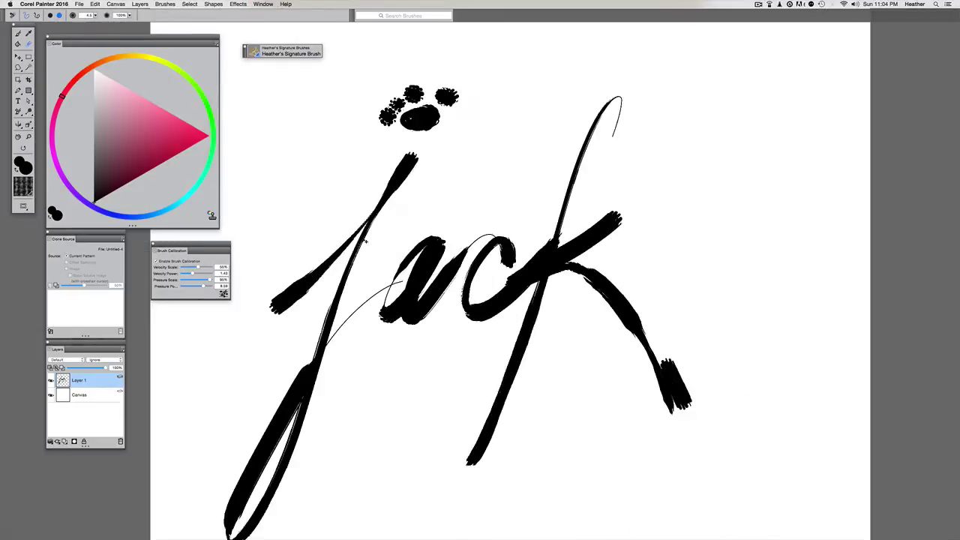
Clean up the ragged tip of the j's lower entry stroke with the eraser
{"action": "left_click_drag", "start_coordinate": [365, 328], "coordinate": [453, 272]}
{"action": "left_click_drag", "start_coordinate": [276, 268], "coordinate": [280, 272]}
{"action": "key", "text": "super+plus"}
{"action": "left_click_drag", "start_coordinate": [271, 198], "coordinate": [425, 285]}
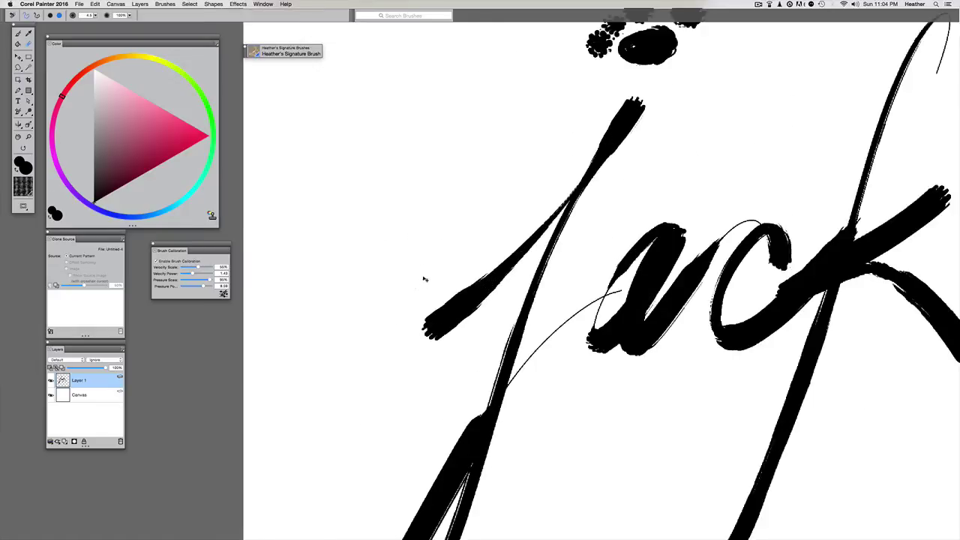
{"action": "key", "text": "super+plus"}
{"action": "key", "text": "super+plus"}
{"action": "scroll", "coordinate": [386, 285], "scroll_direction": "down", "scroll_amount": 5}
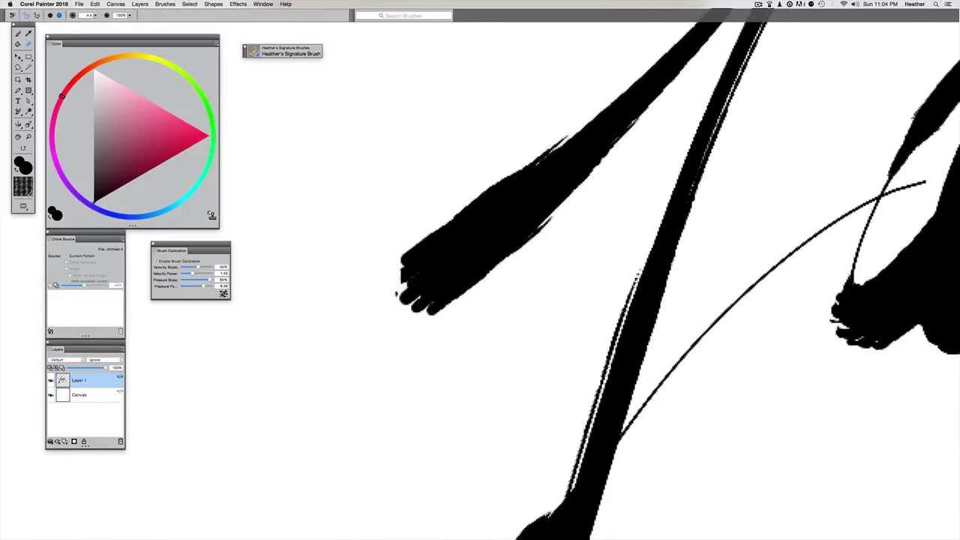
{"action": "mouse_move", "coordinate": [414, 301]}
{"action": "left_mouse_down"}
{"action": "mouse_move", "coordinate": [429, 310]}
{"action": "mouse_move", "coordinate": [407, 279]}
{"action": "mouse_move", "coordinate": [432, 321]}
{"action": "left_mouse_up"}
{"action": "scroll", "coordinate": [375, 307], "scroll_direction": "down", "scroll_amount": 5}
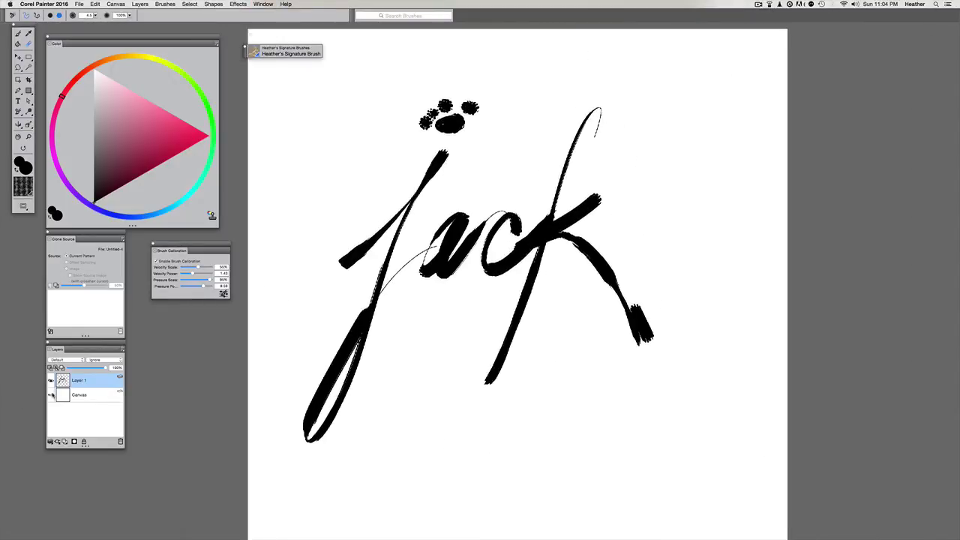
Hide and reshow the Canvas layer, and erase the ragged dabs around the paw print above the j
{"action": "left_click", "coordinate": [50, 395]}
{"action": "left_click", "coordinate": [50, 394]}
{"action": "scroll", "coordinate": [378, 190], "scroll_direction": "up", "scroll_amount": 6}
{"action": "scroll", "coordinate": [454, 321], "scroll_direction": "up", "scroll_amount": 3}
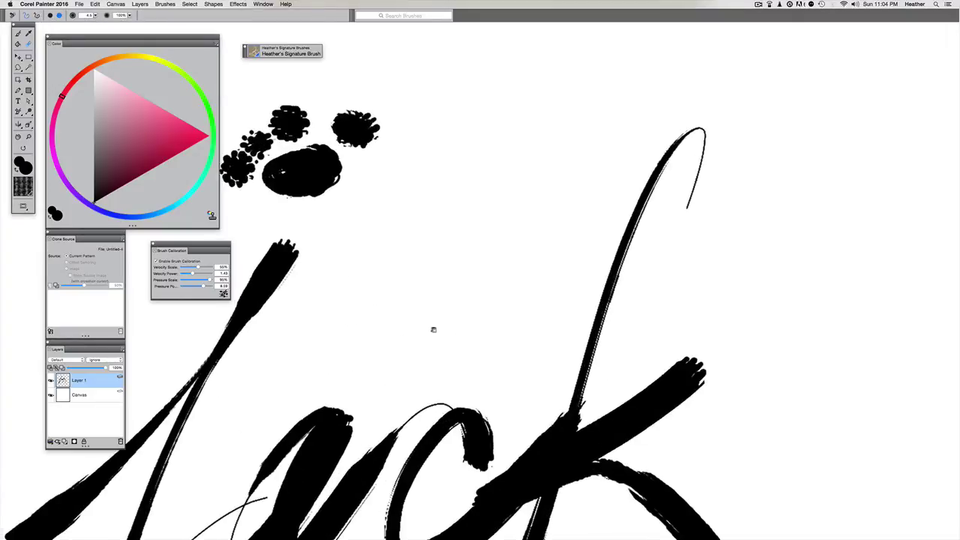
{"action": "mouse_move", "coordinate": [427, 299]}
{"action": "left_mouse_down"}
{"action": "mouse_move", "coordinate": [452, 306]}
{"action": "mouse_move", "coordinate": [420, 288]}
{"action": "mouse_move", "coordinate": [440, 312]}
{"action": "mouse_move", "coordinate": [409, 331]}
{"action": "left_mouse_up"}
{"action": "mouse_move", "coordinate": [459, 274]}
{"action": "left_mouse_down"}
{"action": "mouse_move", "coordinate": [488, 256]}
{"action": "mouse_move", "coordinate": [460, 287]}
{"action": "mouse_move", "coordinate": [534, 294]}
{"action": "mouse_move", "coordinate": [560, 264]}
{"action": "left_mouse_up"}
{"action": "key", "text": "super+0"}
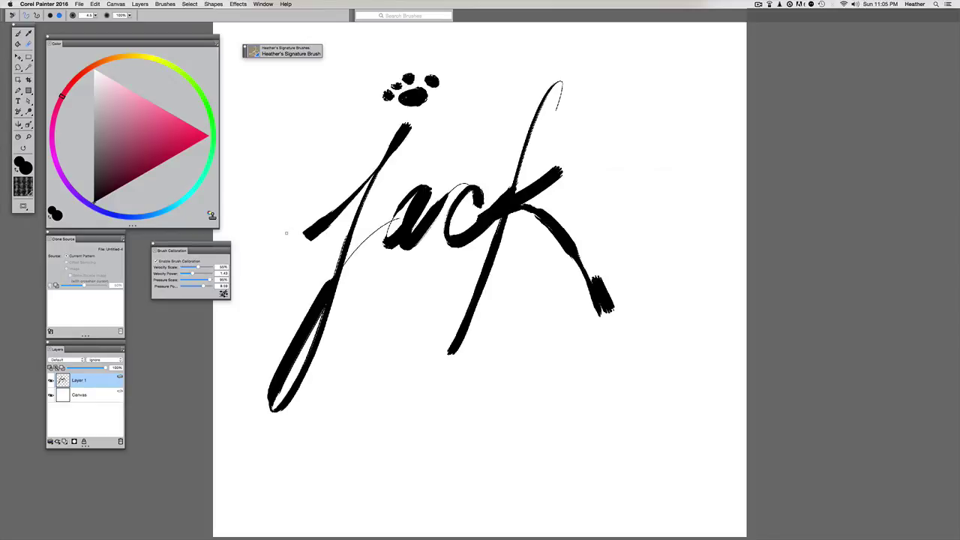
Save the image to the Desktop as an uncompressed Photoshop file named "jack word"
{"action": "left_click", "coordinate": [79, 3]}
{"action": "left_click", "coordinate": [109, 81]}
{"action": "left_click", "coordinate": [370, 161]}
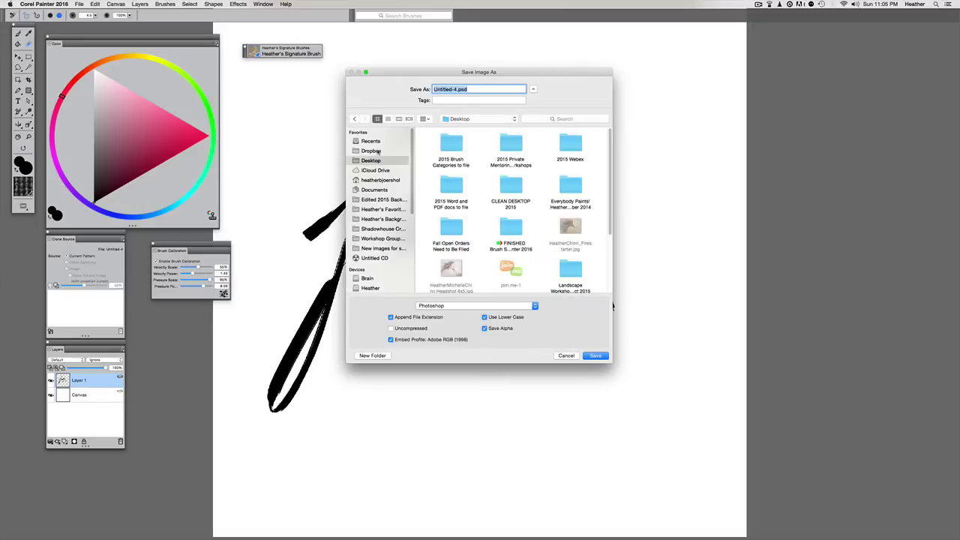
{"action": "key", "text": "BackSpace"}
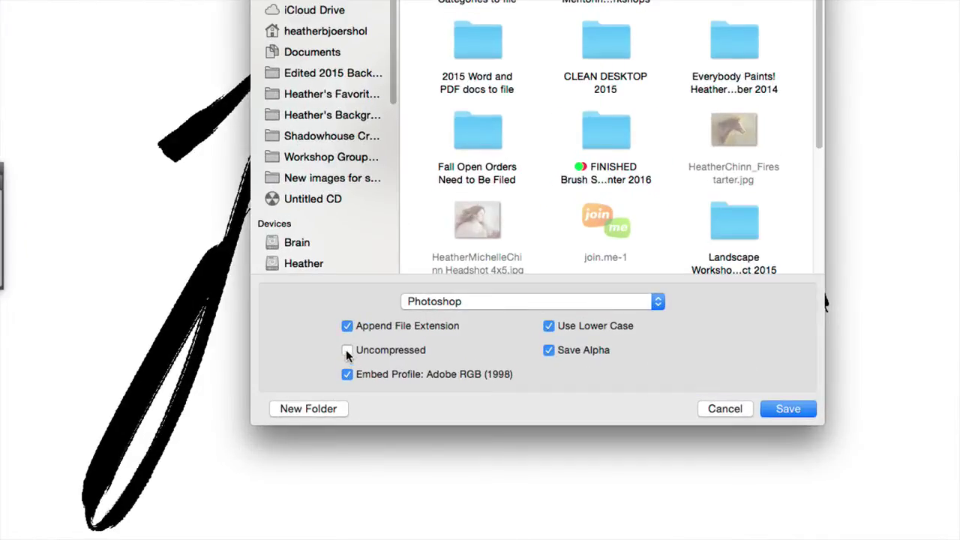
{"action": "left_click", "coordinate": [391, 328]}
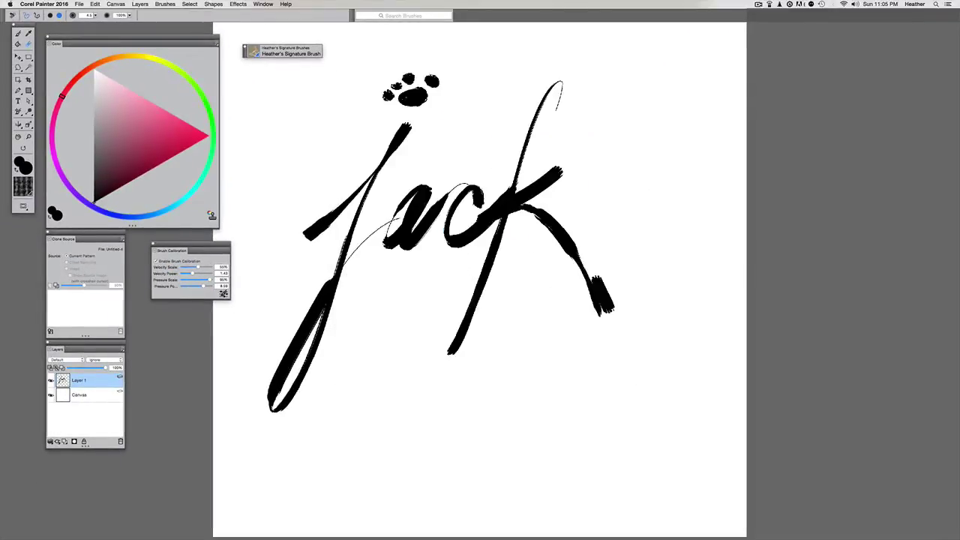
Hide Painter, switch to Adobe Photoshop CS6 and close the Character and Paragraph panel group
{"action": "left_click", "coordinate": [45, 4]}
{"action": "left_click", "coordinate": [52, 52]}
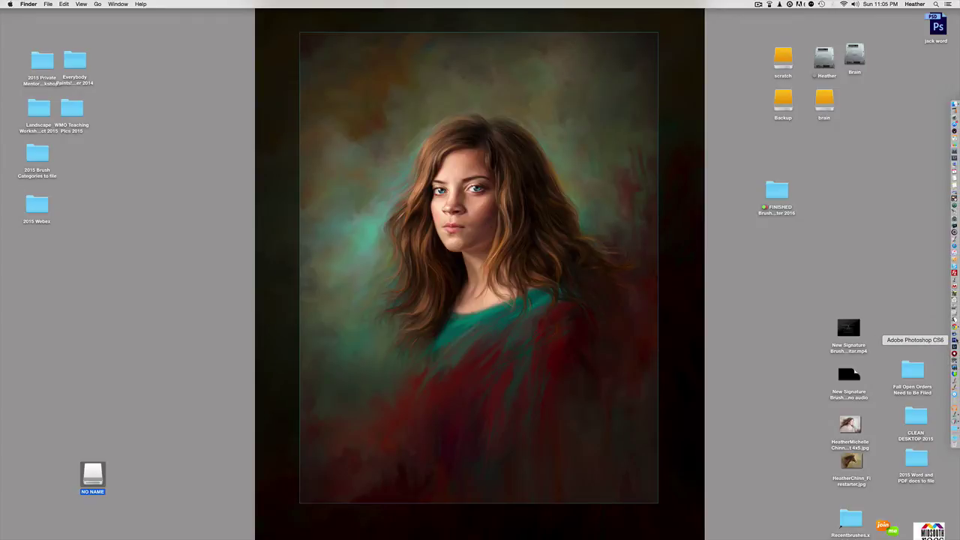
{"action": "left_click", "coordinate": [954, 341]}
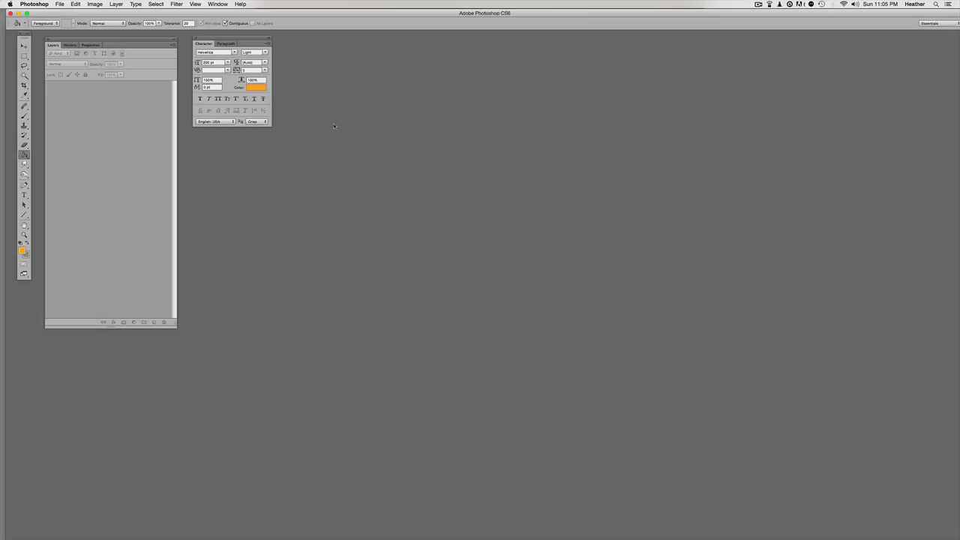
{"action": "left_click", "coordinate": [195, 38]}
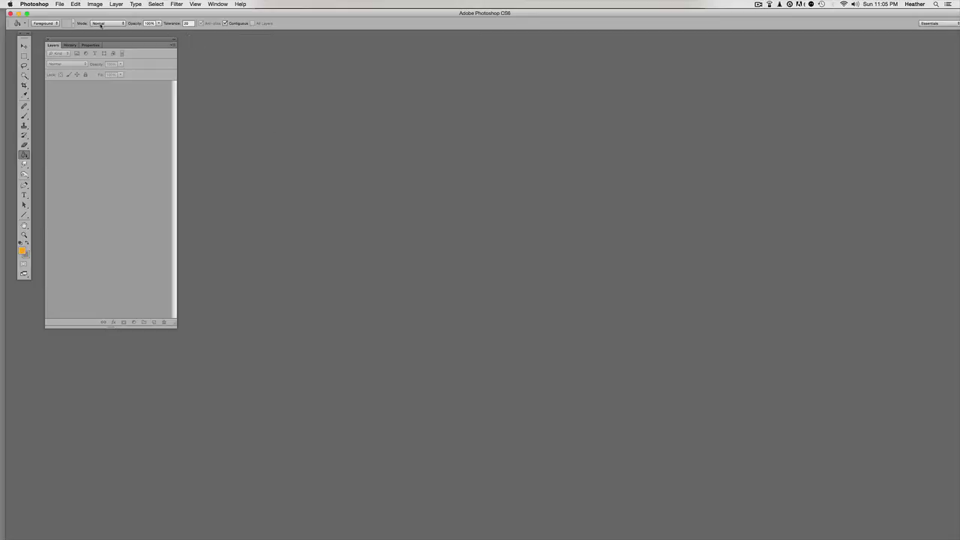
Open the "jack word" file from the Desktop and move its window clear of the Layers panel
{"action": "left_click", "coordinate": [63, 5]}
{"action": "left_click", "coordinate": [72, 21]}
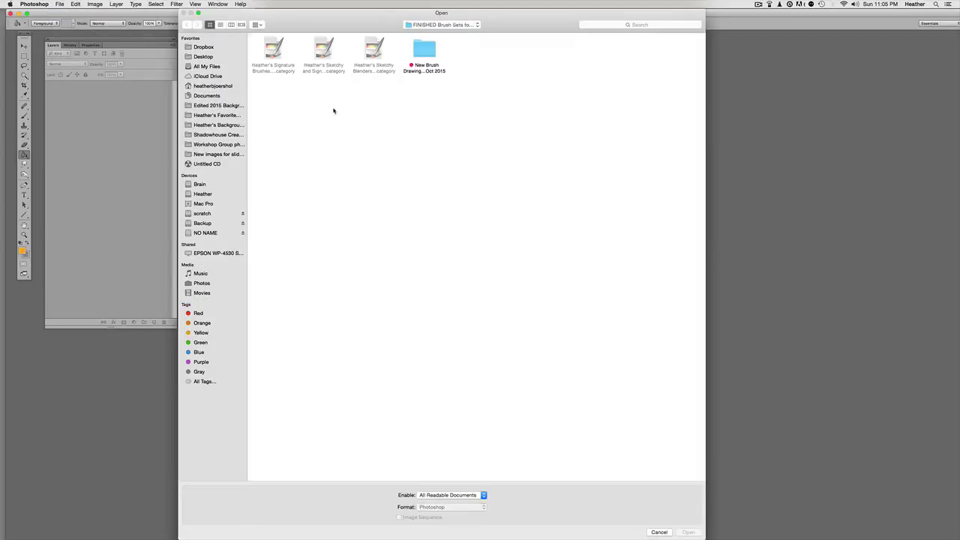
{"action": "left_click", "coordinate": [202, 57]}
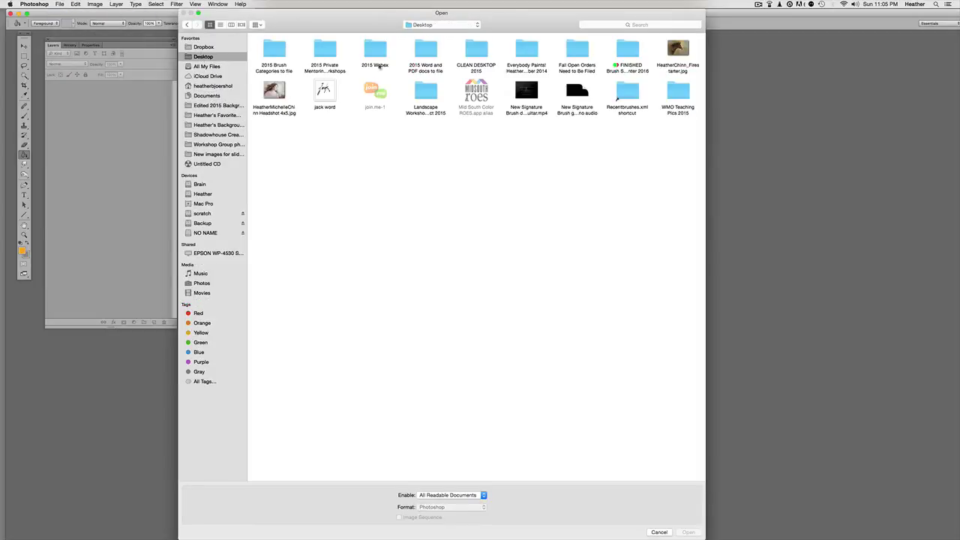
{"action": "double_click", "coordinate": [322, 93]}
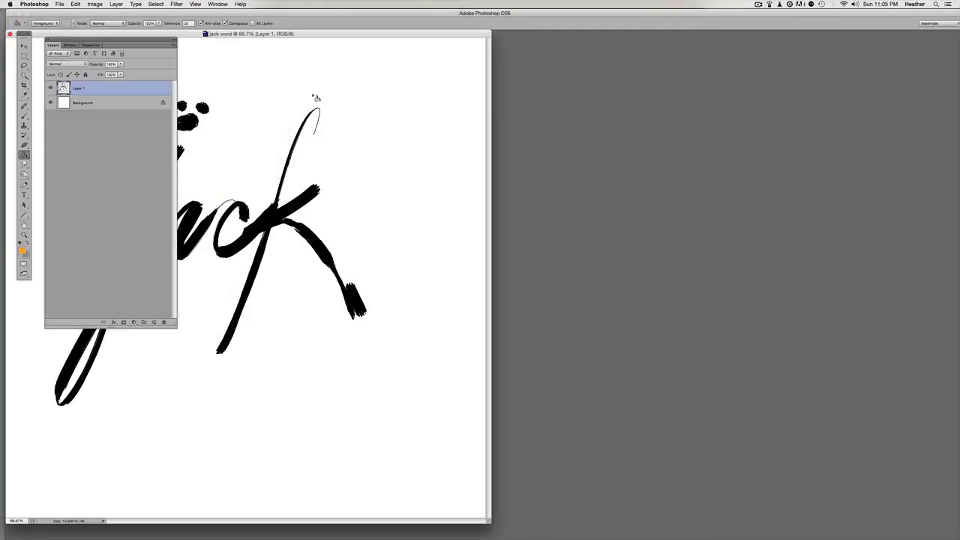
{"action": "left_click_drag", "start_coordinate": [283, 42], "coordinate": [471, 41]}
{"action": "left_click_drag", "start_coordinate": [307, 42], "coordinate": [318, 37]}
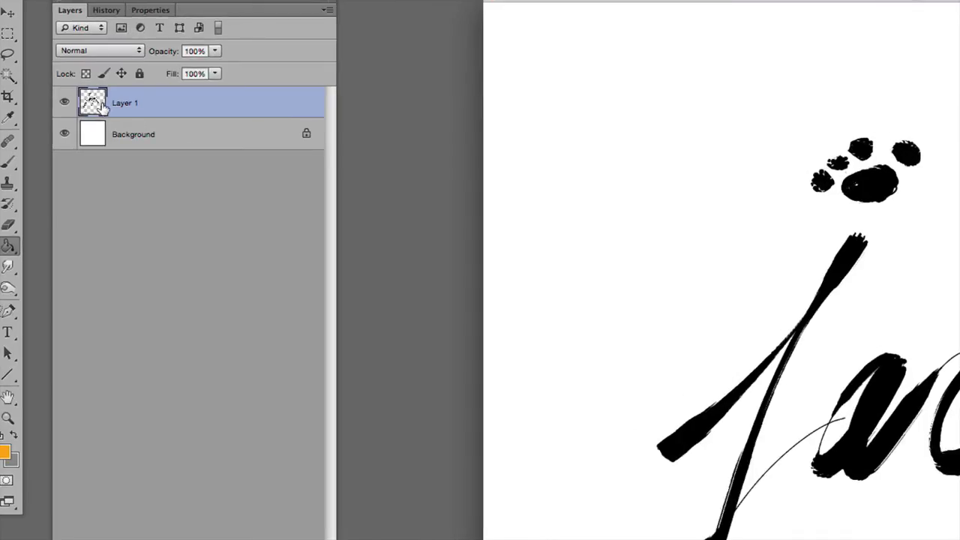
Rename the lettering layer as "jack"
{"action": "double_click", "coordinate": [120, 105]}
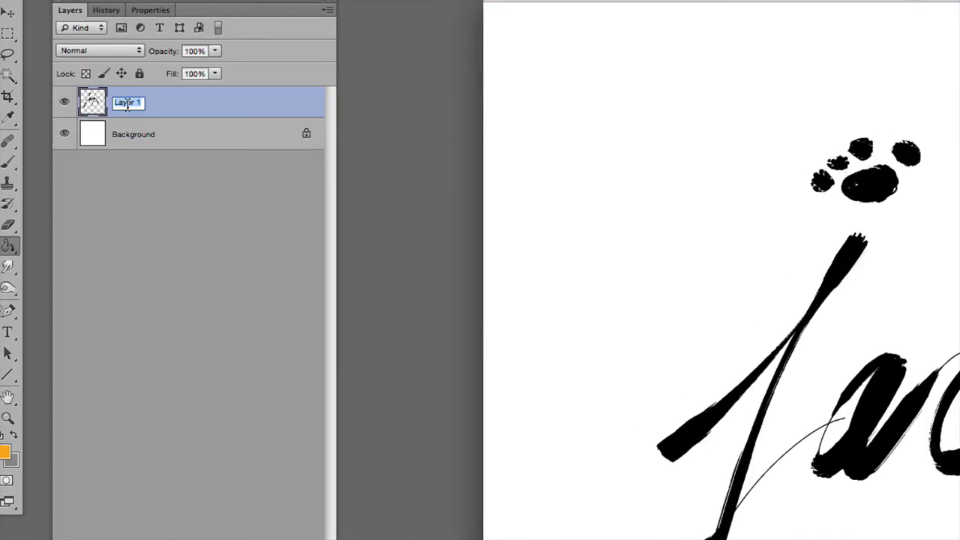
{"action": "type", "text": "jack"}
{"action": "key", "text": "Return"}
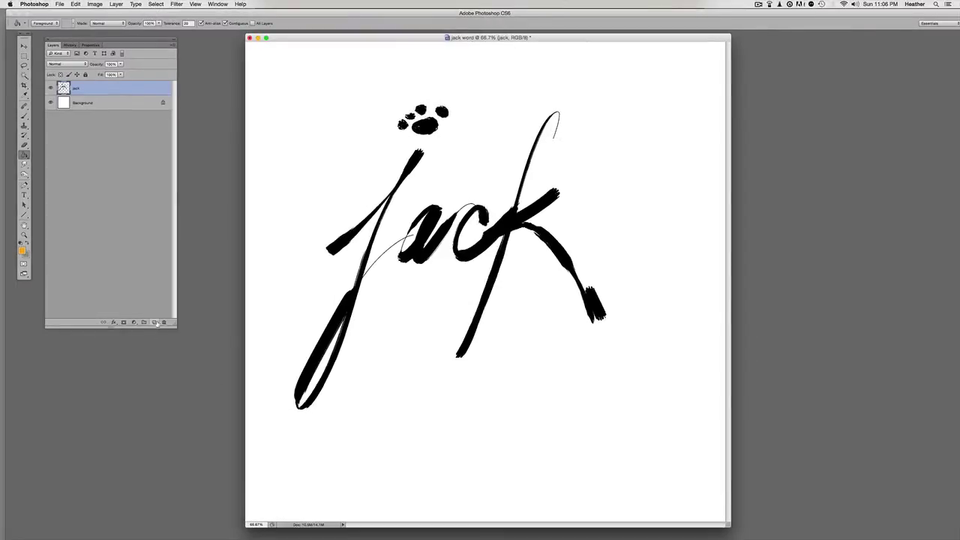
Add a new layer above the jack layer and fill it with the orange foreground color
{"action": "left_click", "coordinate": [153, 323]}
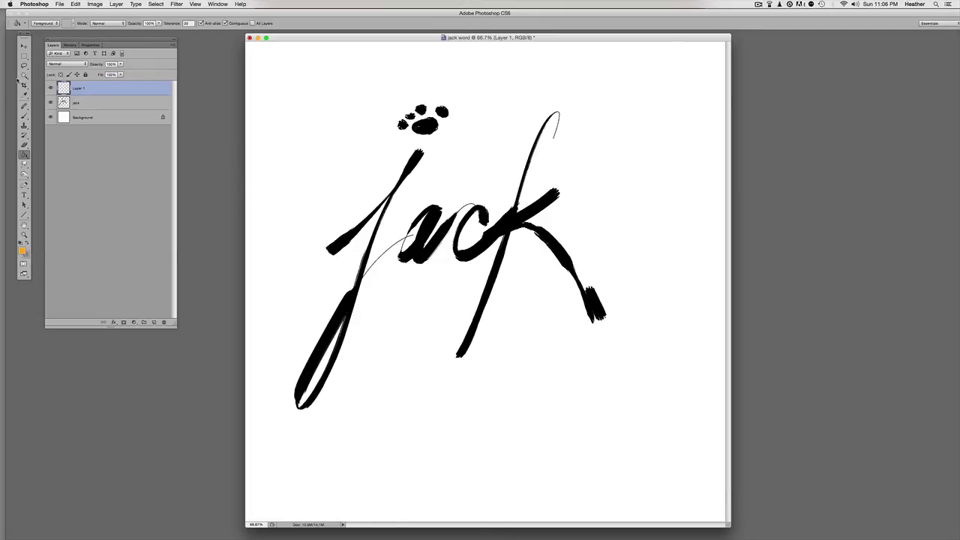
{"action": "left_click", "coordinate": [299, 222]}
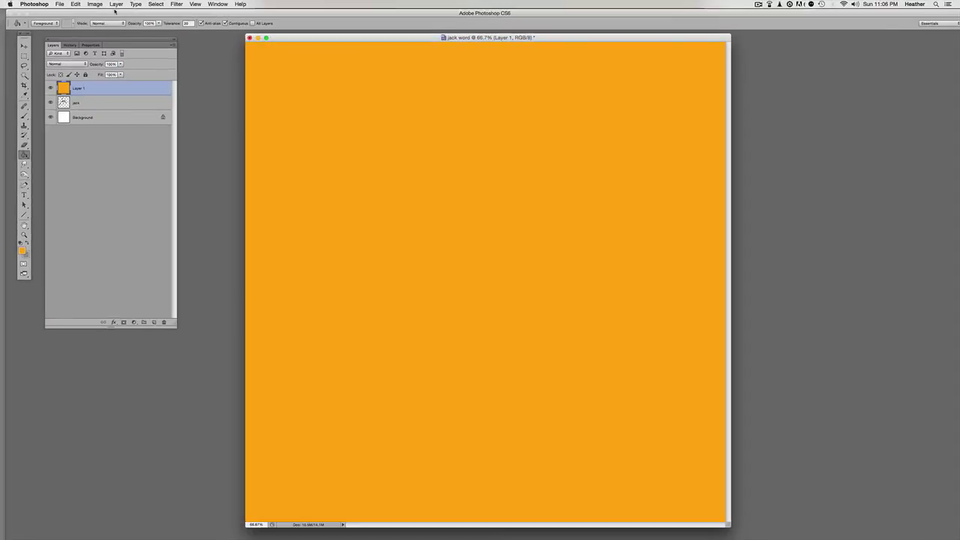
Clip the orange layer to the jack lettering layer and nudge the document window slightly up and over
{"action": "left_click", "coordinate": [115, 6]}
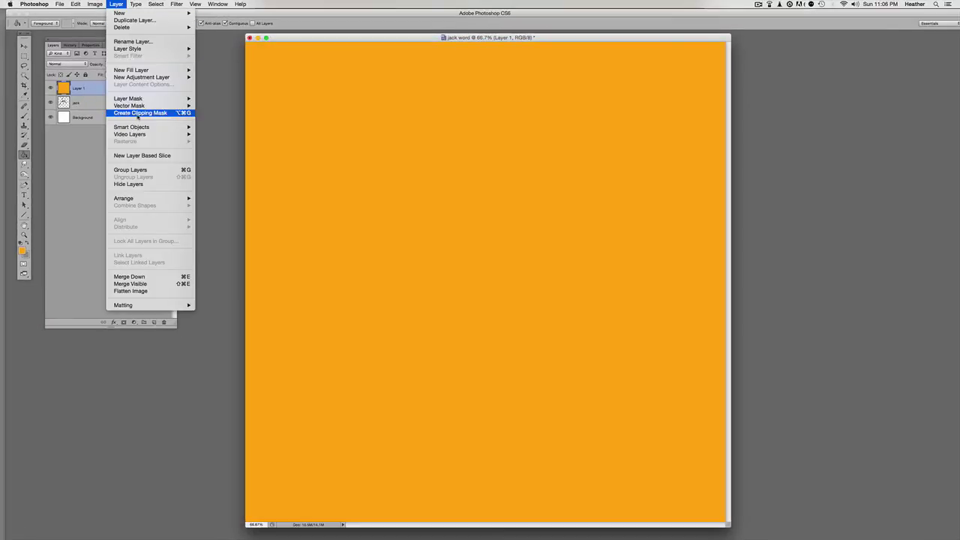
{"action": "left_click", "coordinate": [114, 122]}
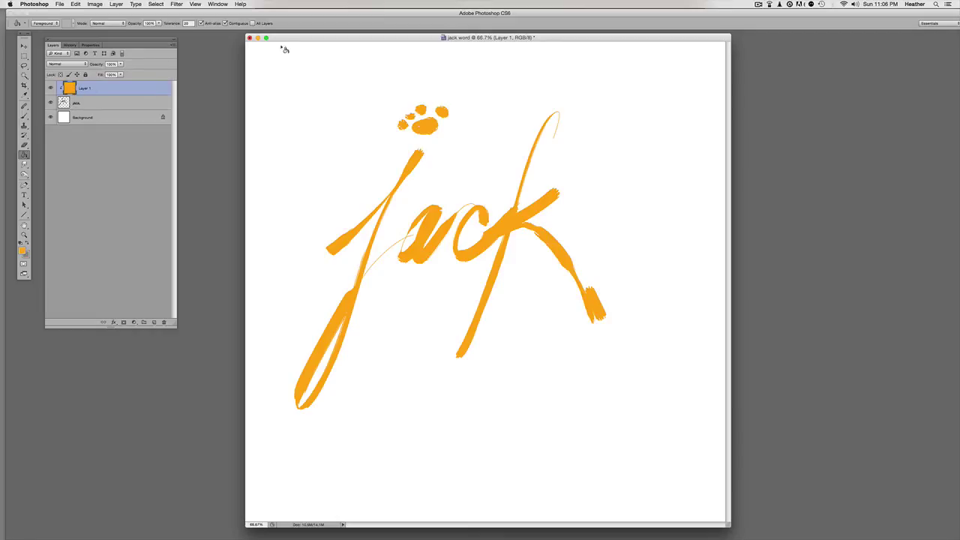
{"action": "left_click_drag", "start_coordinate": [285, 39], "coordinate": [281, 26]}
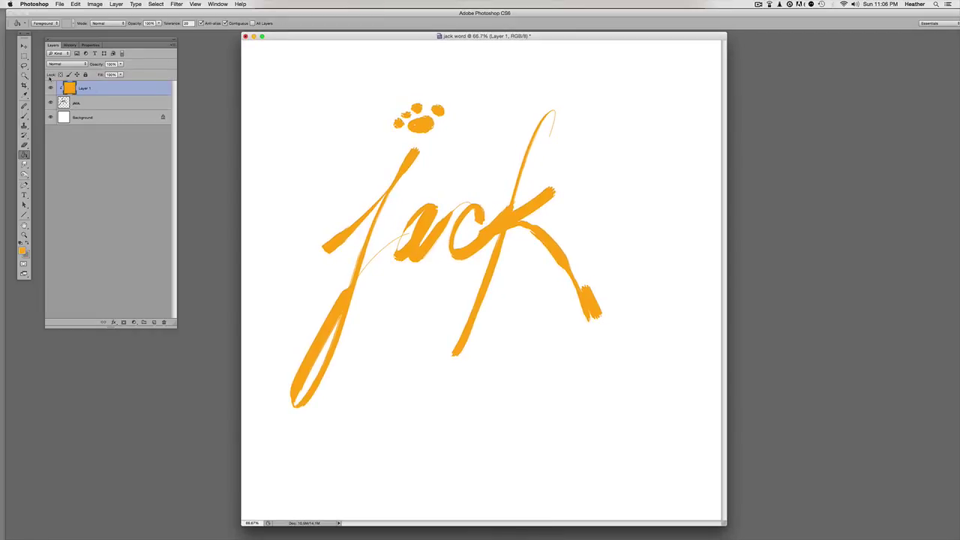
Change the foreground color to a near-black brown and refill the clipped color layer with it
{"action": "left_click", "coordinate": [23, 251]}
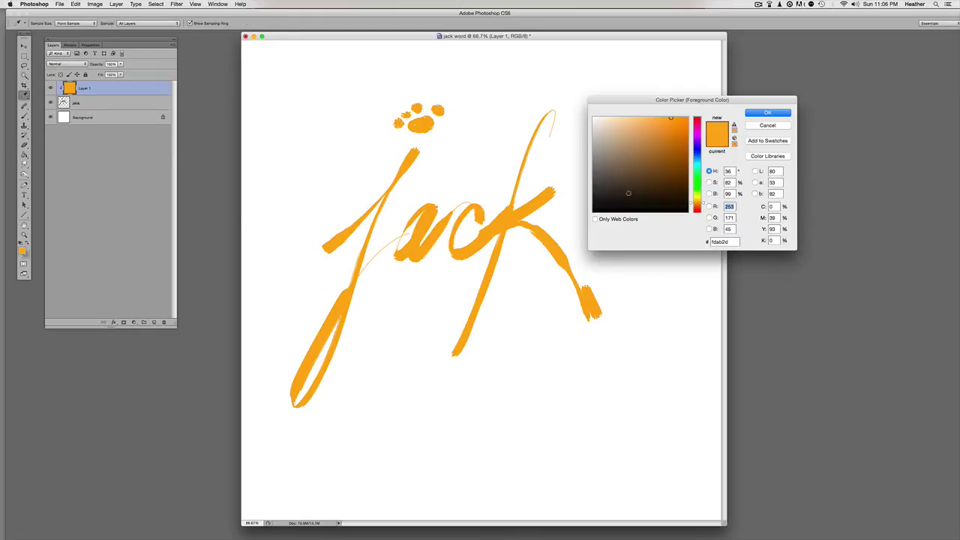
{"action": "left_click", "coordinate": [687, 196]}
{"action": "left_click", "coordinate": [767, 113]}
{"action": "left_click", "coordinate": [417, 216]}
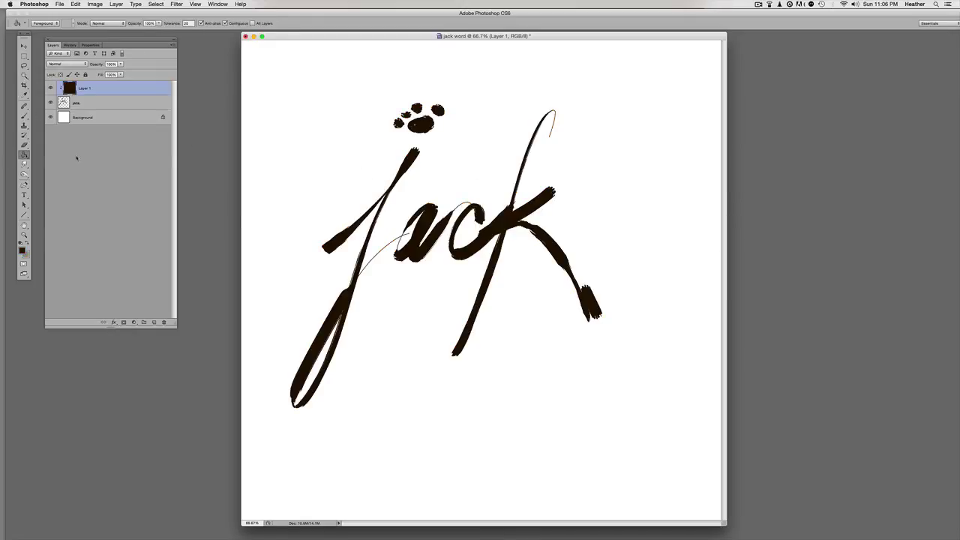
Set the foreground color to tan (b69767) and refill the clipped color layer with it
{"action": "left_click", "coordinate": [23, 251]}
{"action": "left_click", "coordinate": [717, 129]}
{"action": "key", "text": "Return"}
{"action": "left_click", "coordinate": [410, 234]}
Shift the foreground hue to a muted rose red and refill the clipped color layer with it
{"action": "left_click", "coordinate": [23, 252]}
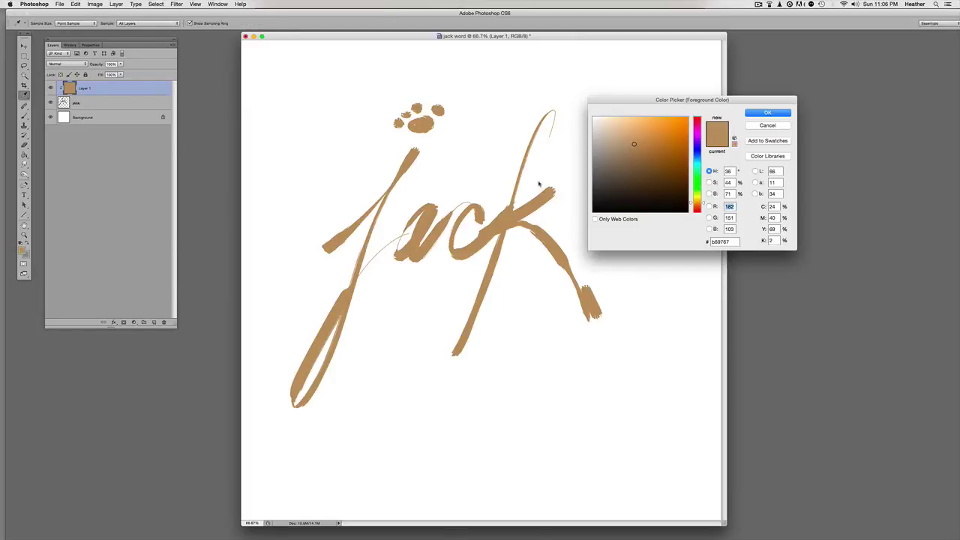
{"action": "left_click", "coordinate": [697, 213]}
{"action": "key", "text": "Return"}
{"action": "left_click", "coordinate": [433, 225]}
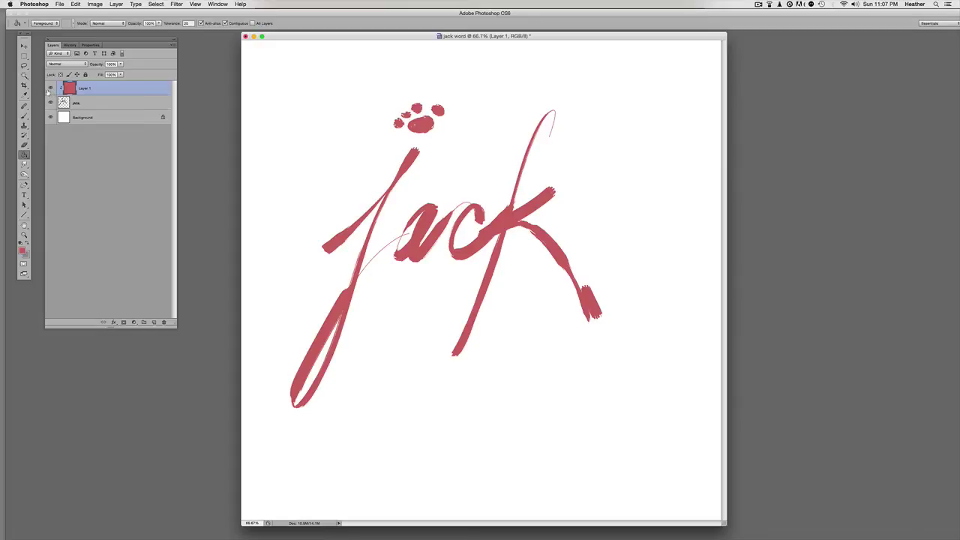
Delete the clipped color layer and show the document in full-screen mode with the lettering enlarged
{"action": "left_click", "coordinate": [163, 323]}
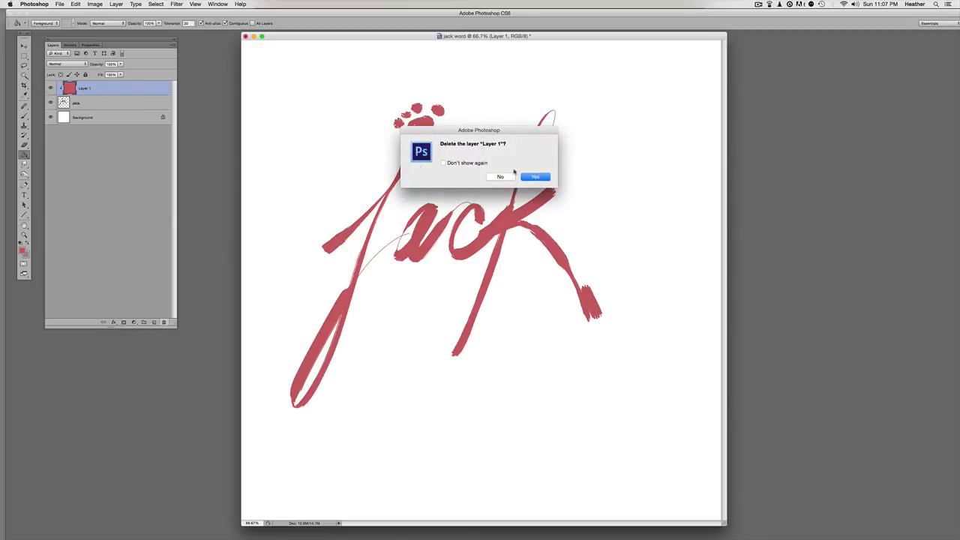
{"action": "left_click", "coordinate": [534, 178]}
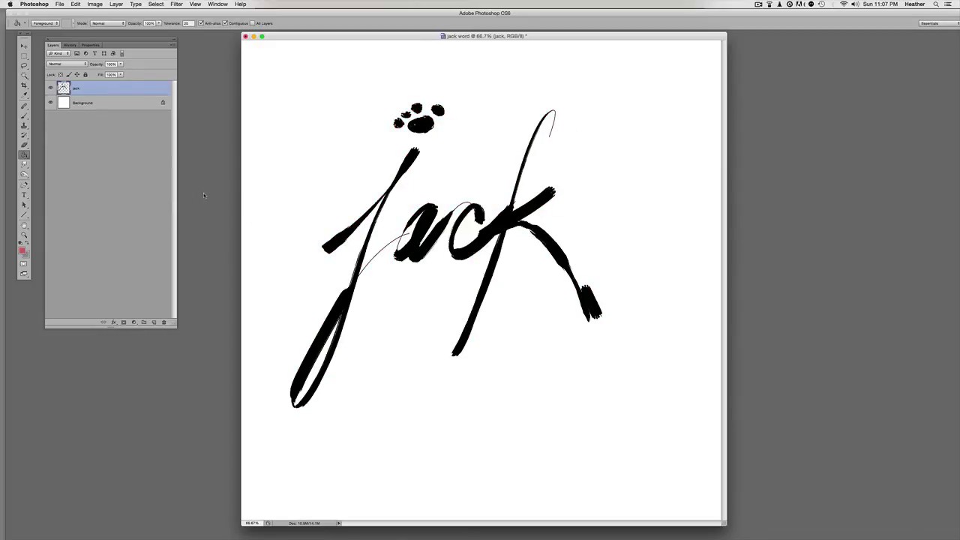
{"action": "key", "text": "f"}
{"action": "key", "text": "super+plus"}
{"action": "left_click_drag", "start_coordinate": [291, 232], "coordinate": [343, 297]}
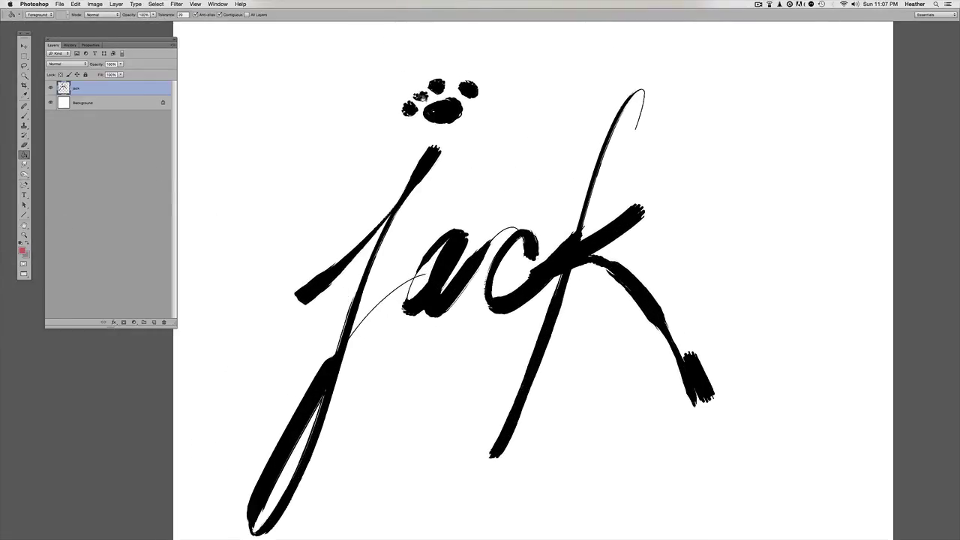
Fill the letters, the large paw pad and two of the toes directly with rose red on the jack layer, undoing any stray fill
{"action": "left_click", "coordinate": [439, 251]}
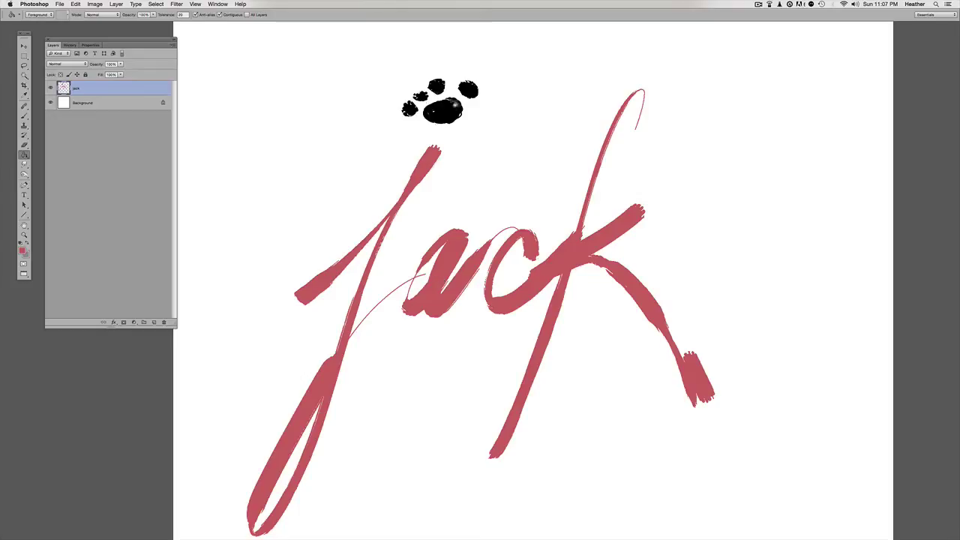
{"action": "left_click", "coordinate": [442, 109]}
{"action": "left_click", "coordinate": [468, 90]}
{"action": "left_click", "coordinate": [417, 94]}
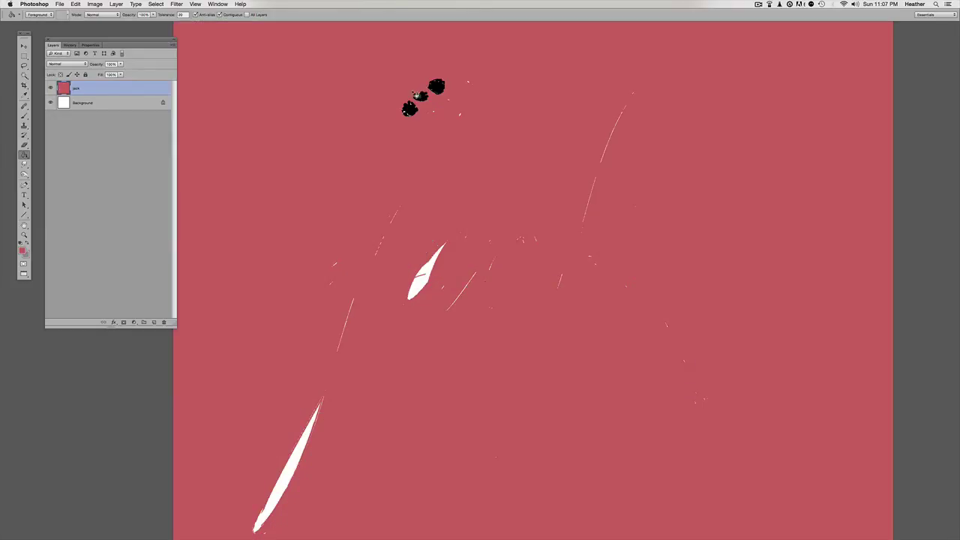
{"action": "key", "text": "ctrl+z"}
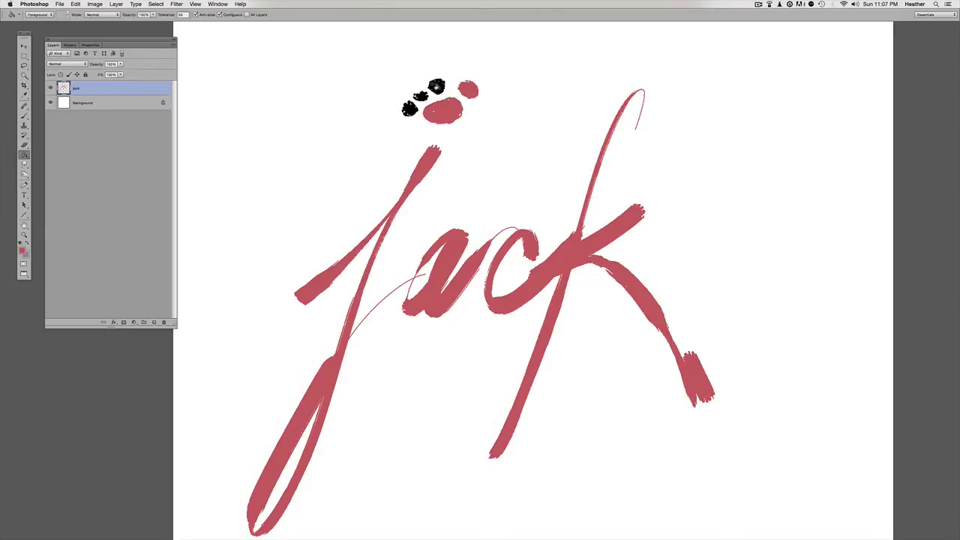
{"action": "left_click", "coordinate": [435, 87]}
Try to fill the remaining small black paw toes with rose red, undoing each attempt
{"action": "left_click", "coordinate": [407, 103]}
{"action": "key", "text": "ctrl+z"}
{"action": "left_click", "coordinate": [407, 103]}
{"action": "key", "text": "ctrl+z"}
{"action": "left_click", "coordinate": [407, 103]}
{"action": "key", "text": "ctrl+z"}
Choose a brighter red foreground color and fill the connected letters with it
{"action": "left_click", "coordinate": [22, 251]}
{"action": "left_click", "coordinate": [657, 132]}
{"action": "key", "text": "Return"}
{"action": "left_click", "coordinate": [517, 245]}
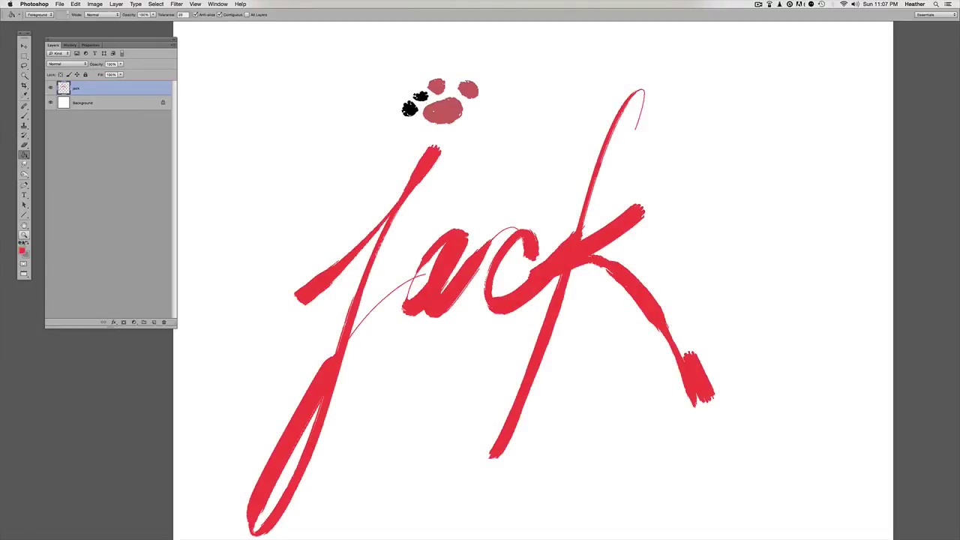
Set the foreground color to dark red 990400 and fill the letters, the large paw pad and the top toe, undoing any stray fill
{"action": "left_click", "coordinate": [22, 251]}
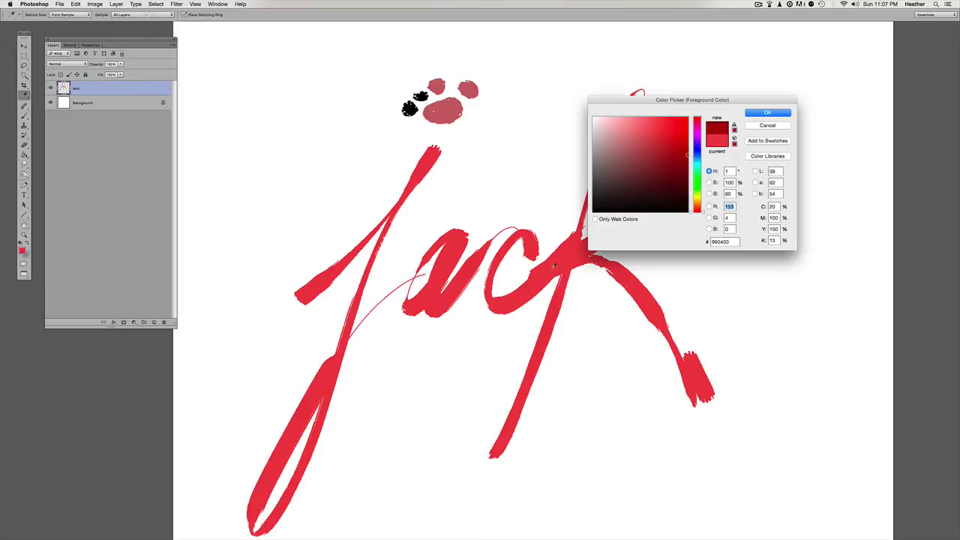
{"action": "key", "text": "Return"}
{"action": "key", "text": "g"}
{"action": "left_click", "coordinate": [559, 267]}
{"action": "left_click", "coordinate": [438, 103]}
{"action": "left_click", "coordinate": [438, 86]}
{"action": "left_click", "coordinate": [451, 91]}
{"action": "key", "text": "super+z"}
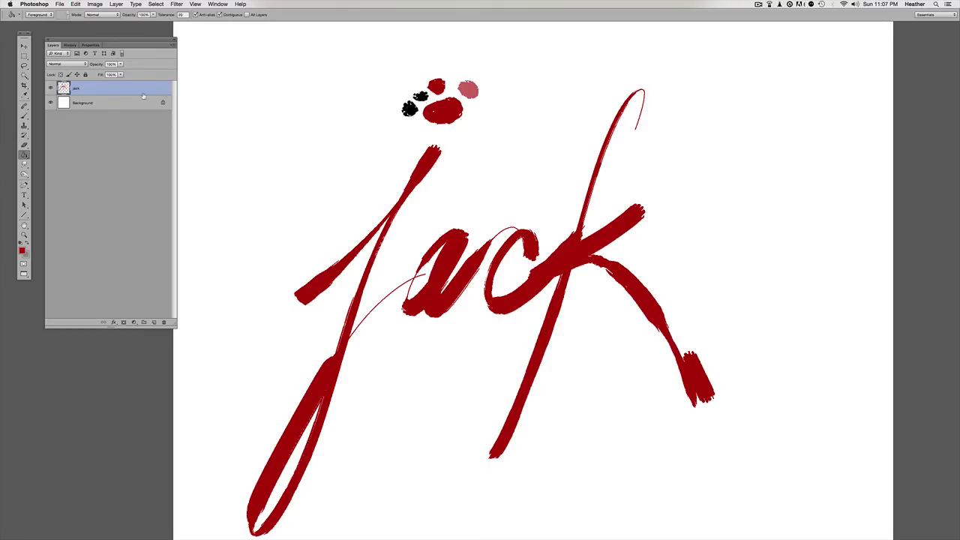
Revert the document to its opening state through the history and display the layers again with the whole canvas in view
{"action": "left_click", "coordinate": [70, 45]}
{"action": "left_click", "coordinate": [75, 59]}
{"action": "left_click", "coordinate": [53, 45]}
{"action": "key", "text": "super+minus"}
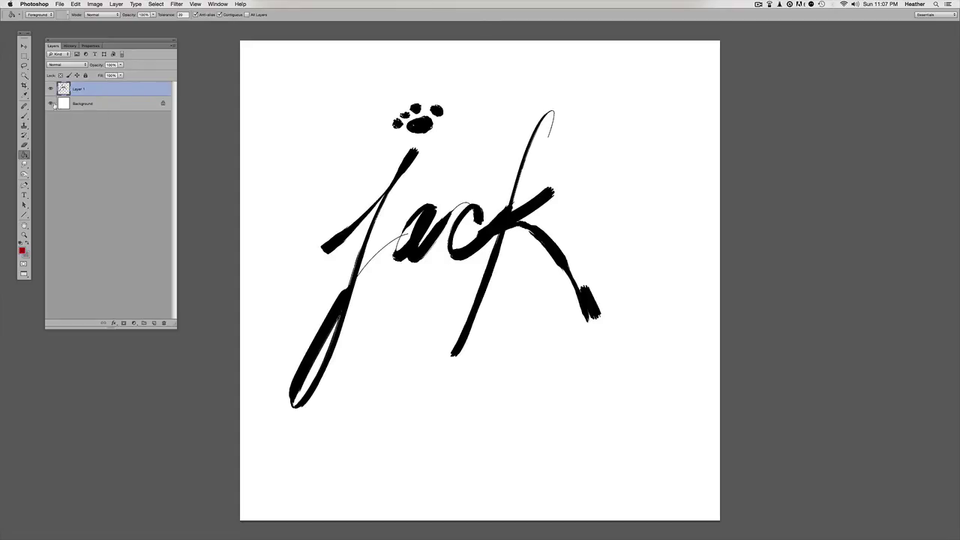
Add a new layer above the black lettering and fill it with a dark teal blue
{"action": "left_click", "coordinate": [154, 323]}
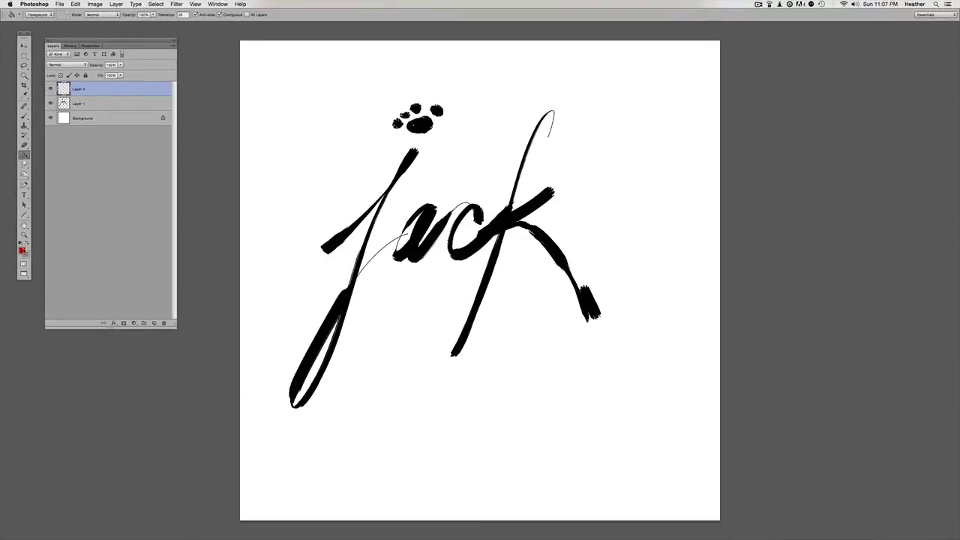
{"action": "left_click", "coordinate": [22, 251]}
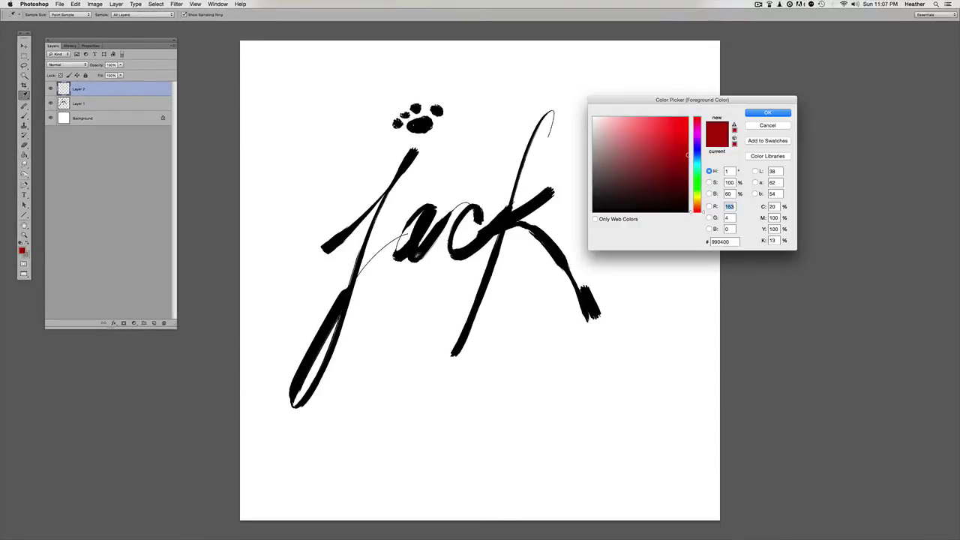
{"action": "left_click", "coordinate": [695, 159]}
{"action": "left_click", "coordinate": [669, 156]}
{"action": "key", "text": "Return"}
{"action": "key", "text": "g"}
{"action": "left_click", "coordinate": [336, 155]}
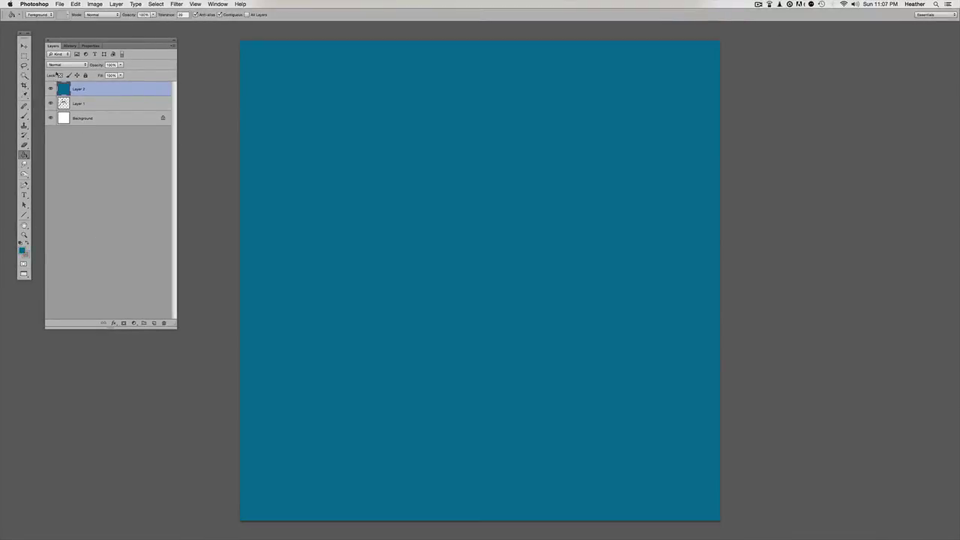
Clip the teal layer to the lettering layer and refill it with the blue 217faf
{"action": "left_click", "coordinate": [116, 4]}
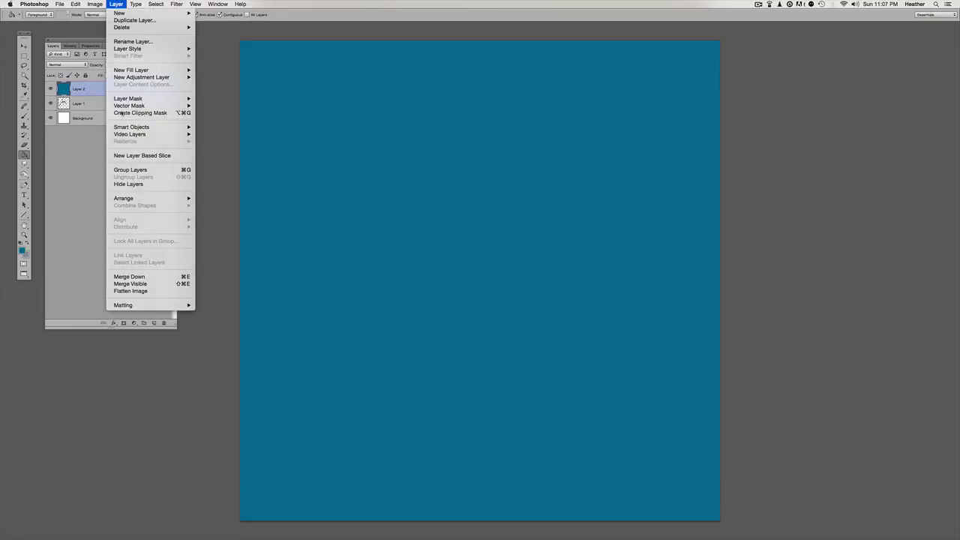
{"action": "left_click", "coordinate": [150, 112]}
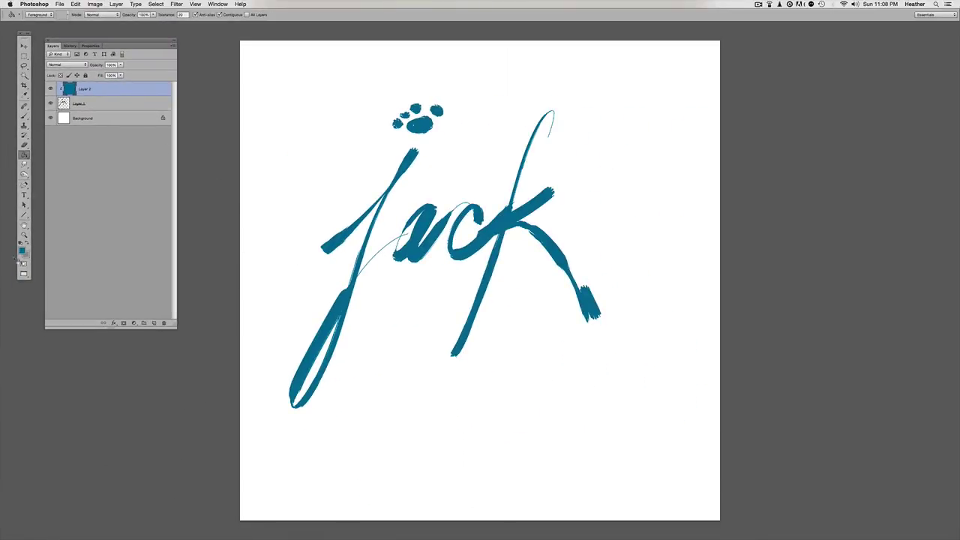
{"action": "left_click", "coordinate": [22, 251]}
{"action": "left_click", "coordinate": [670, 146]}
{"action": "key", "text": "Return"}
{"action": "left_click", "coordinate": [432, 226]}
Pick a bright cyan blue as the foreground color and refill the clipped color layer with it
{"action": "left_click", "coordinate": [22, 251]}
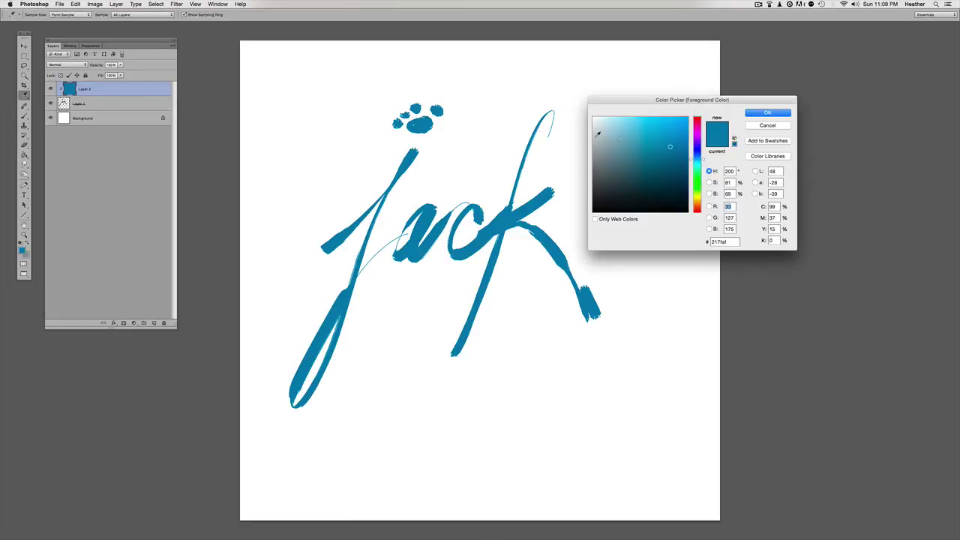
{"action": "left_click", "coordinate": [647, 128]}
{"action": "key", "text": "Return"}
{"action": "left_click", "coordinate": [432, 229]}
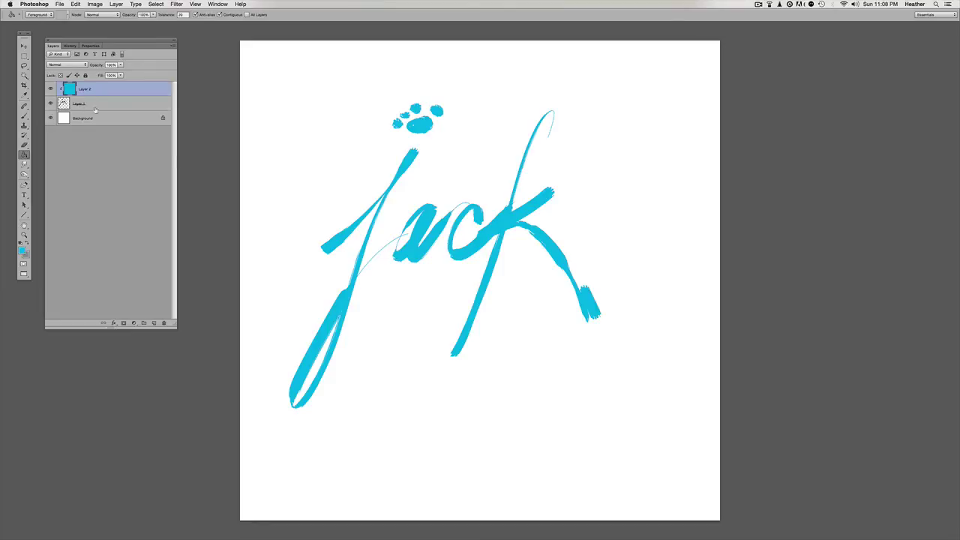
Save the document to the Desktop as "jack word blue1.psd" in Photoshop format with layers
{"action": "key", "text": "super+shift+s"}
{"action": "left_click", "coordinate": [454, 31]}
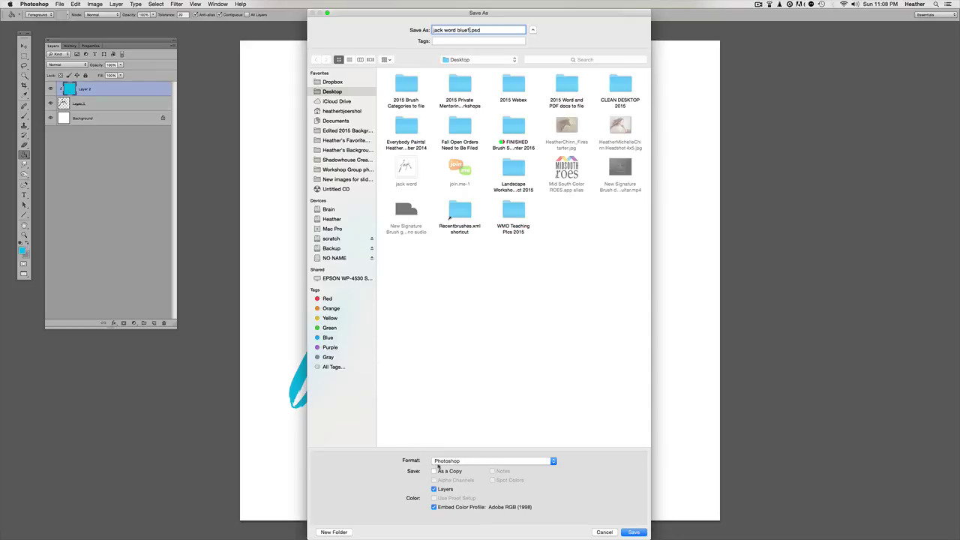
{"action": "type", "text": "blue1"}
{"action": "key", "text": "Return"}
{"action": "key", "text": "Return"}
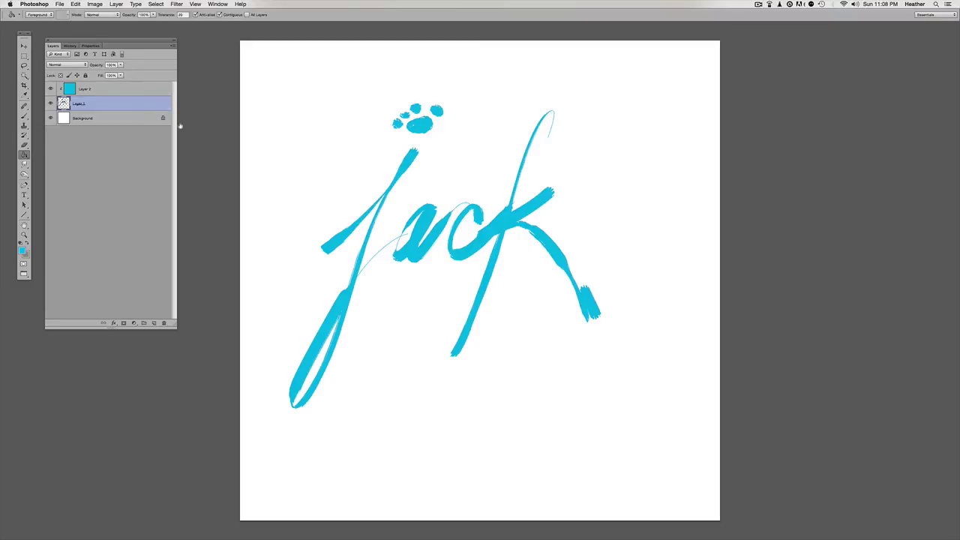
Select the lettering layer and its clipped color layer together and shift them on the canvas with the Move tool
{"action": "key", "text": "v"}
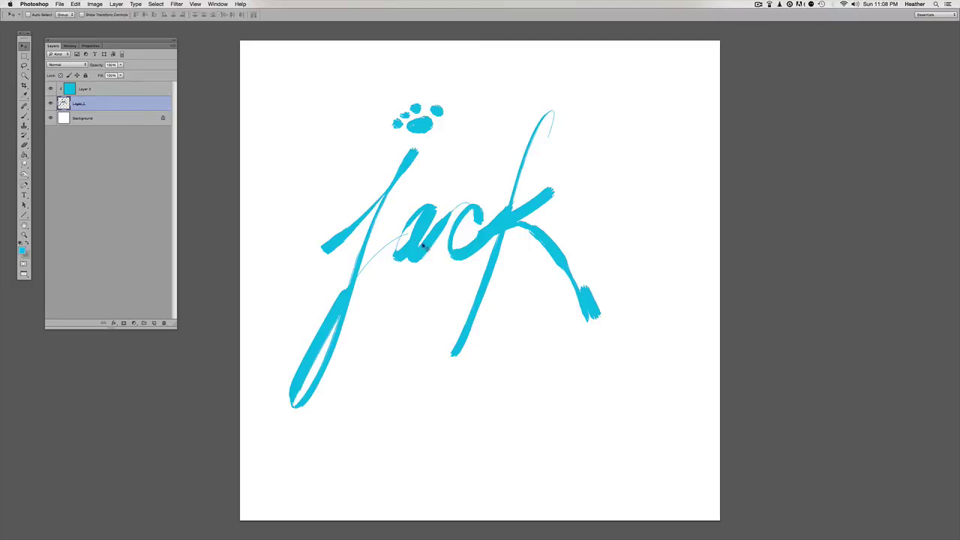
{"action": "left_click", "coordinate": [84, 90], "text": "shift"}
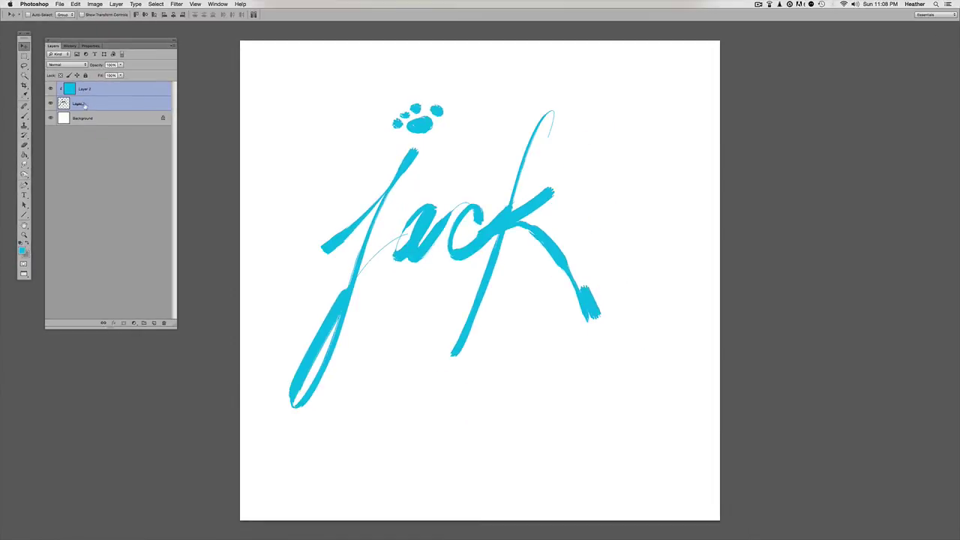
{"action": "left_click", "coordinate": [75, 120]}
{"action": "left_click", "coordinate": [80, 91], "text": "shift"}
{"action": "mouse_move", "coordinate": [391, 236]}
{"action": "left_mouse_down"}
{"action": "mouse_move", "coordinate": [497, 245]}
{"action": "mouse_move", "coordinate": [615, 278]}
{"action": "mouse_move", "coordinate": [578, 242]}
{"action": "mouse_move", "coordinate": [369, 164]}
{"action": "mouse_move", "coordinate": [251, 229]}
{"action": "mouse_move", "coordinate": [309, 212]}
{"action": "mouse_move", "coordinate": [362, 266]}
{"action": "mouse_move", "coordinate": [298, 253]}
{"action": "mouse_move", "coordinate": [372, 230]}
{"action": "left_mouse_up"}
Select the lettering layer on its own and undo the layer moves
{"action": "left_click", "coordinate": [81, 116]}
{"action": "left_click", "coordinate": [79, 103]}
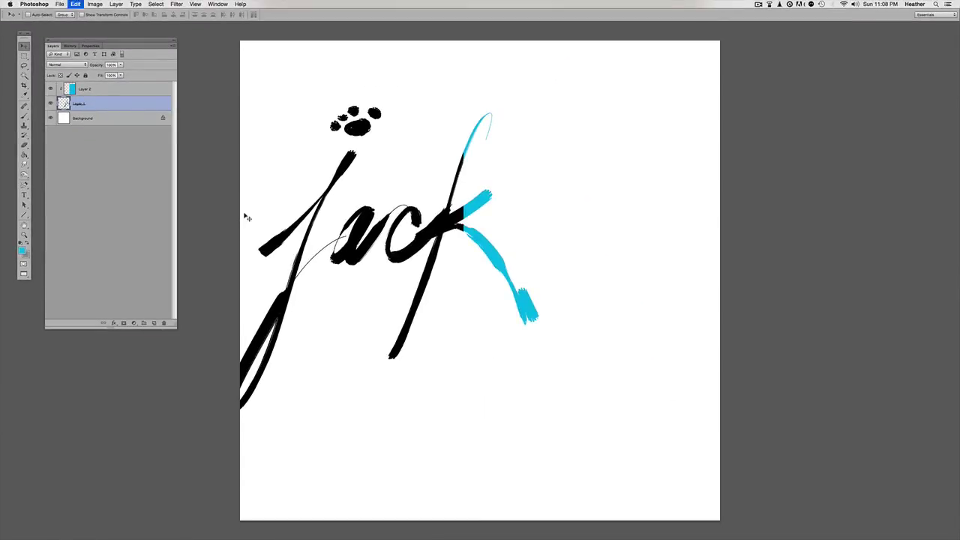
{"action": "key", "text": "super+z"}
{"action": "key", "text": "super+z"}
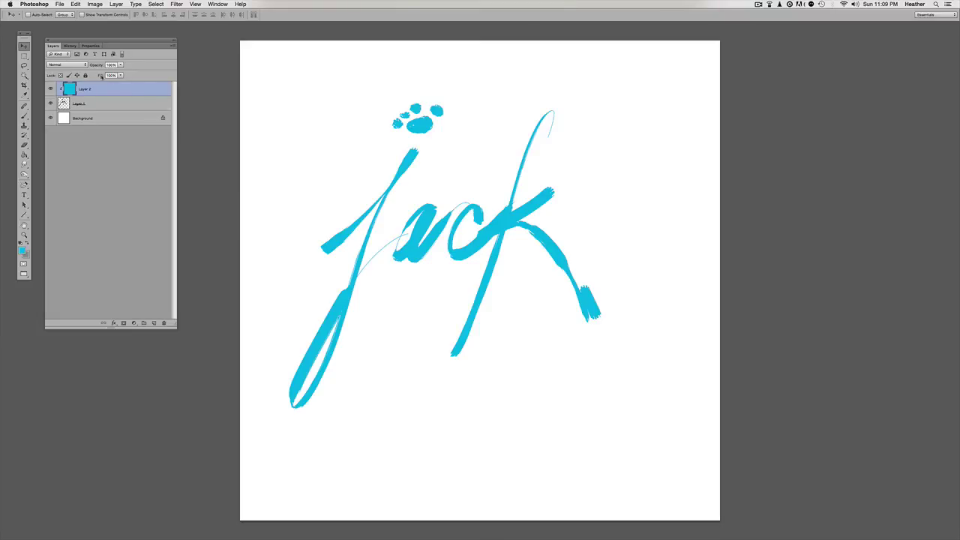
Hide Photoshop and switch to Corel Painter 2016
{"action": "left_click", "coordinate": [35, 4]}
{"action": "left_click", "coordinate": [57, 60]}
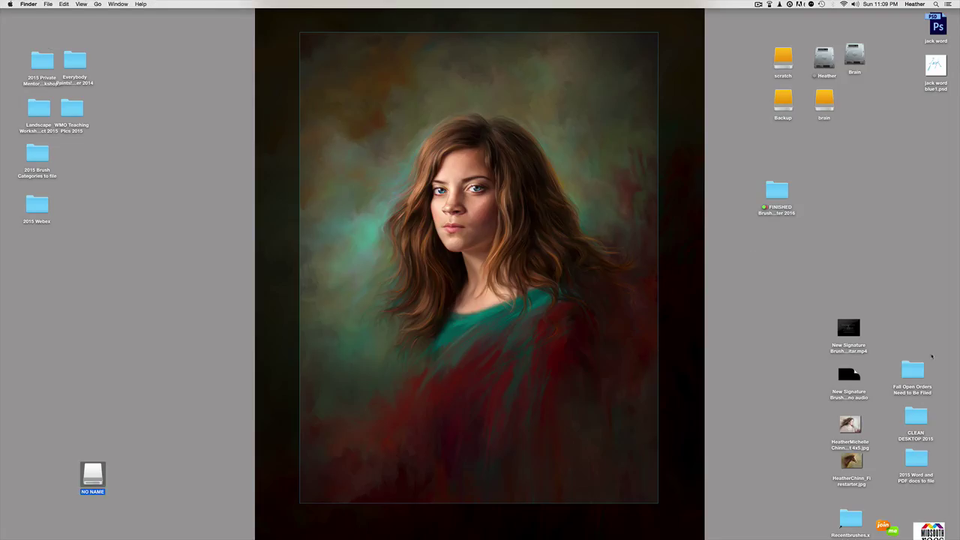
{"action": "mouse_move", "coordinate": [956, 367]}
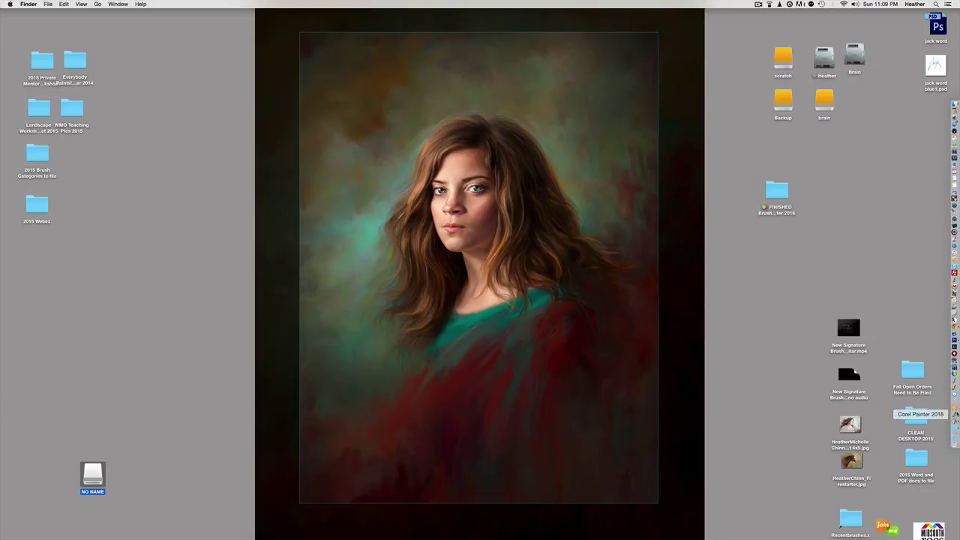
{"action": "left_click", "coordinate": [955, 414]}
Choose the Signature Grainy brush variant and add a new layer above the lettering on Layer 1
{"action": "left_click_drag", "start_coordinate": [369, 280], "coordinate": [409, 211]}
{"action": "left_click", "coordinate": [255, 54]}
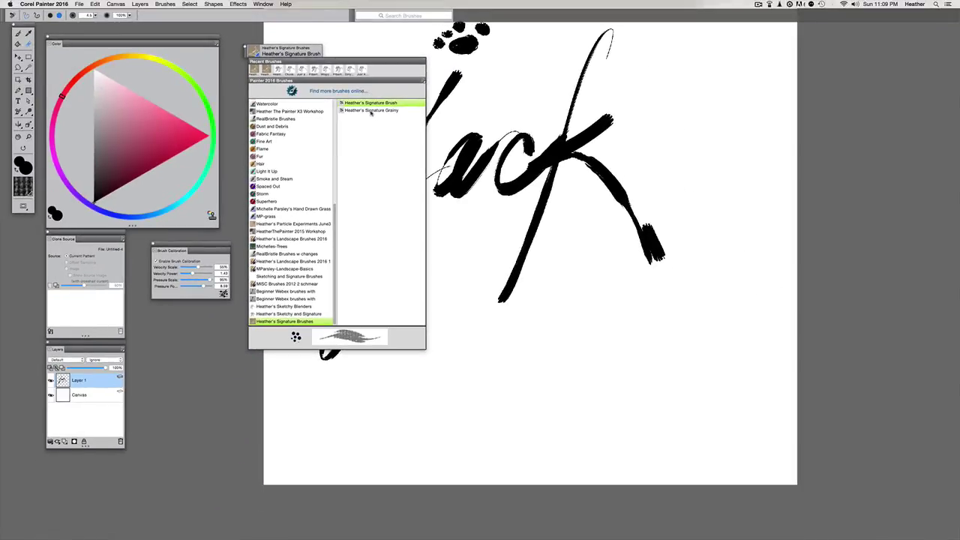
{"action": "left_click", "coordinate": [373, 110]}
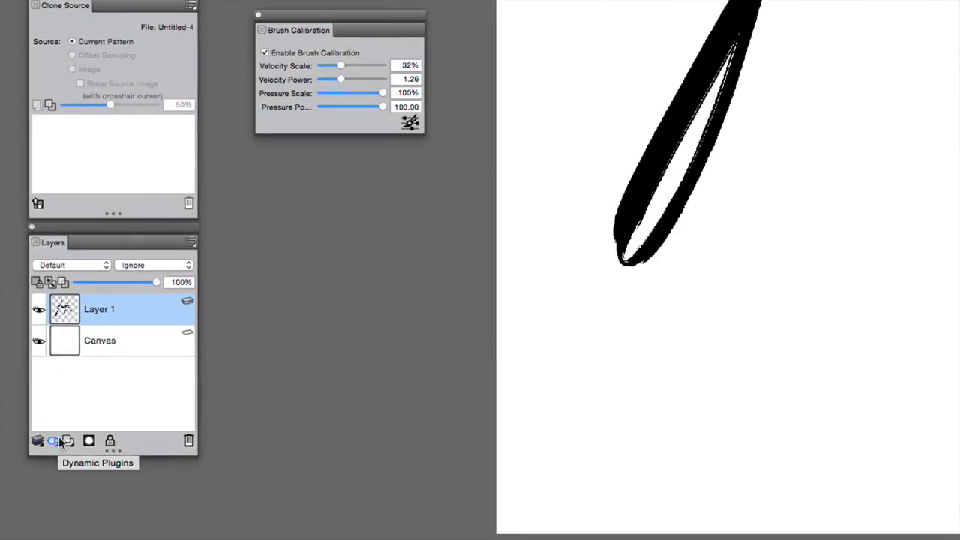
{"action": "left_click", "coordinate": [64, 440]}
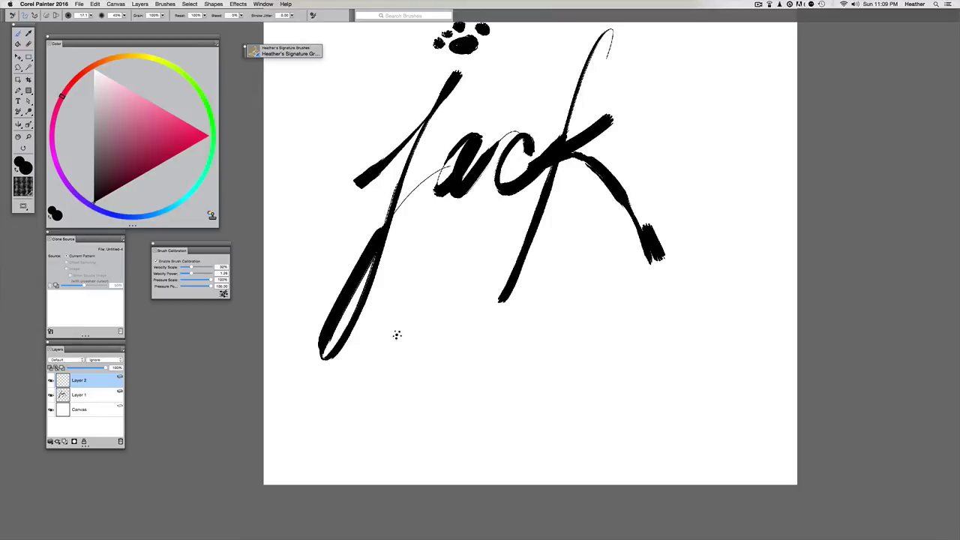
{"action": "left_click_drag", "start_coordinate": [402, 312], "coordinate": [420, 293]}
{"action": "mouse_move", "coordinate": [383, 340]}
{"action": "left_mouse_down"}
{"action": "mouse_move", "coordinate": [383, 410]}
{"action": "mouse_move", "coordinate": [511, 306]}
{"action": "left_mouse_up"}
{"action": "key", "text": "super+z"}
{"action": "key", "text": "super+z"}
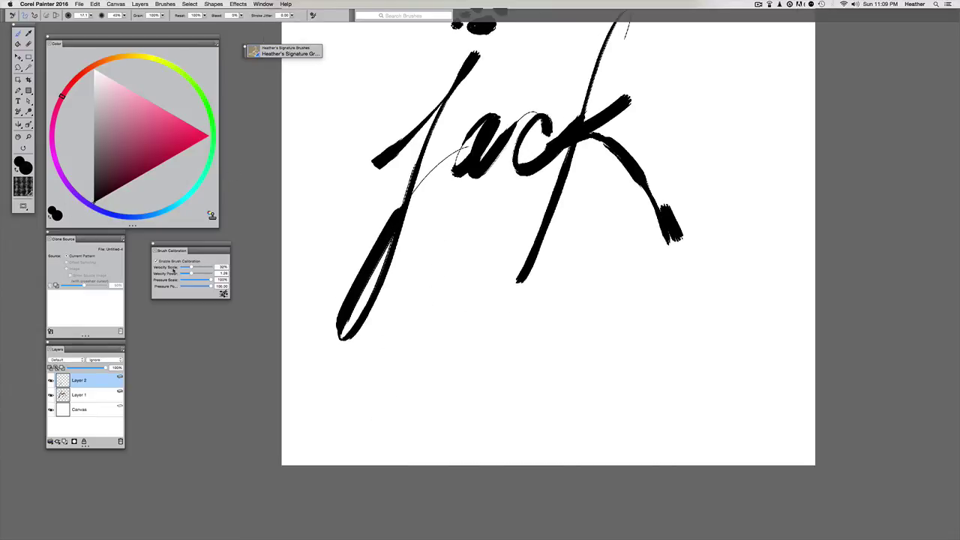
Calibrate the grainy brush with a scratchpad stroke in Brush Tracking, giving about 72% velocity scale and 100% pressure scale, and apply it
{"action": "left_click", "coordinate": [222, 295]}
{"action": "left_click_drag", "start_coordinate": [340, 231], "coordinate": [478, 94]}
{"action": "left_click", "coordinate": [636, 321]}
Hand-letter "jack" with the grainy brush on Layer 2, beneath the original lettering
{"action": "left_click_drag", "start_coordinate": [384, 346], "coordinate": [405, 386]}
{"action": "left_click_drag", "start_coordinate": [387, 438], "coordinate": [505, 352]}
{"action": "mouse_move", "coordinate": [486, 306]}
{"action": "left_mouse_down"}
{"action": "mouse_move", "coordinate": [491, 330]}
{"action": "mouse_move", "coordinate": [541, 300]}
{"action": "left_mouse_up"}
{"action": "left_click_drag", "start_coordinate": [621, 242], "coordinate": [501, 405]}
{"action": "left_click_drag", "start_coordinate": [544, 341], "coordinate": [714, 388]}
{"action": "left_click_drag", "start_coordinate": [464, 223], "coordinate": [466, 234]}
Switch the paper texture to Small Dots and paint a solid test patch below the tail of the grainy "k"
{"action": "key", "text": "super+plus"}
{"action": "left_click_drag", "start_coordinate": [431, 203], "coordinate": [411, 144]}
{"action": "key", "text": "super+plus"}
{"action": "key", "text": "super+plus"}
{"action": "key", "text": "super+plus"}
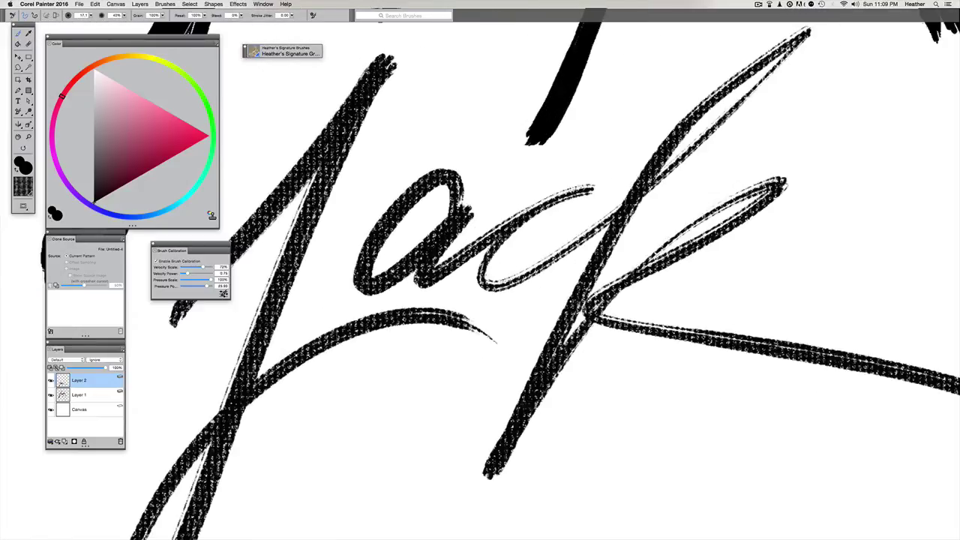
{"action": "left_click_drag", "start_coordinate": [366, 308], "coordinate": [439, 245]}
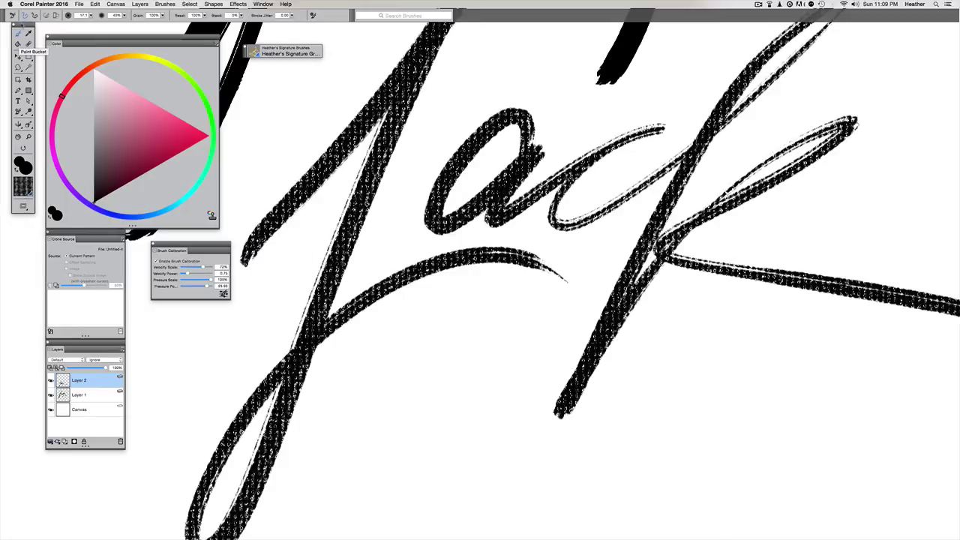
{"action": "left_click_drag", "start_coordinate": [21, 26], "coordinate": [20, 25]}
{"action": "left_click", "coordinate": [23, 186]}
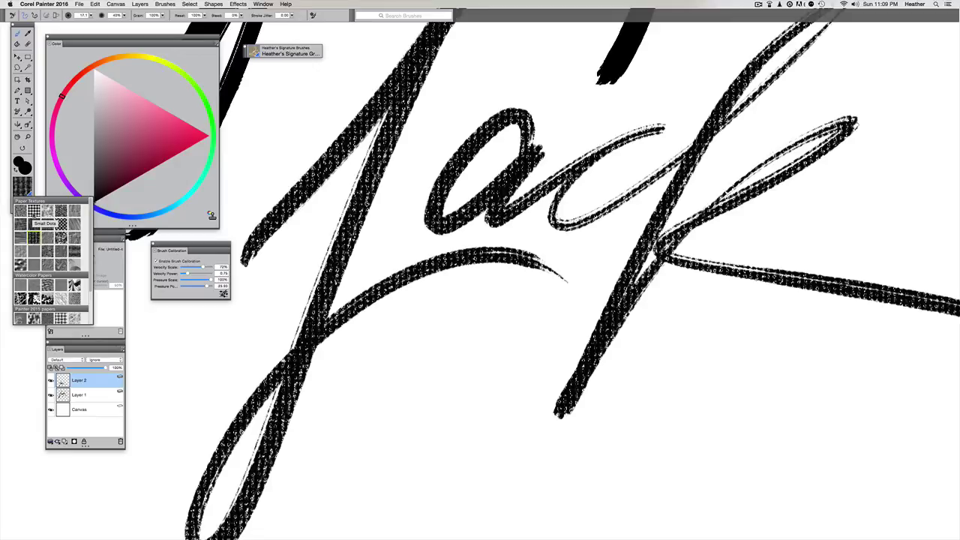
{"action": "left_click", "coordinate": [34, 211]}
{"action": "left_click_drag", "start_coordinate": [424, 243], "coordinate": [424, 241]}
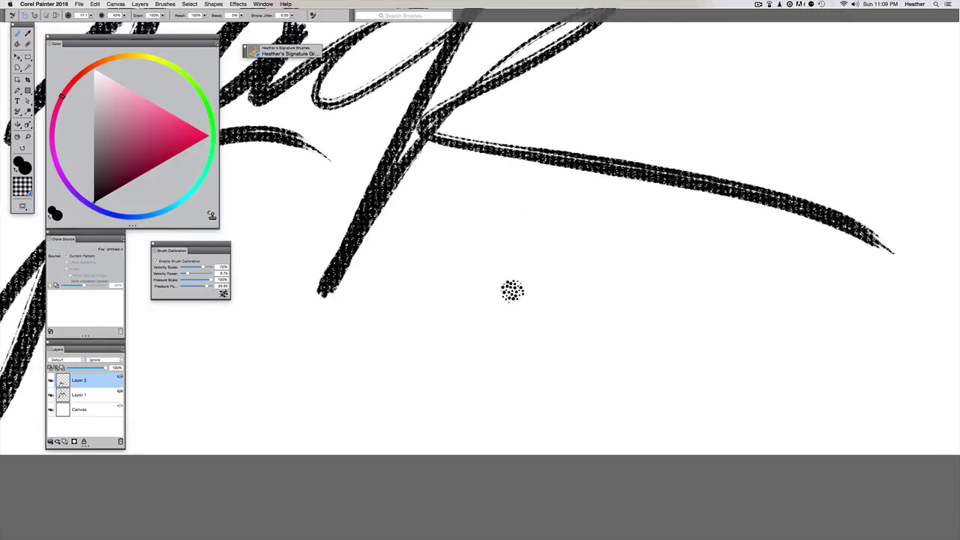
{"action": "mouse_move", "coordinate": [509, 289]}
{"action": "left_mouse_down"}
{"action": "mouse_move", "coordinate": [466, 354]}
{"action": "mouse_move", "coordinate": [562, 281]}
{"action": "mouse_move", "coordinate": [583, 286]}
{"action": "mouse_move", "coordinate": [530, 384]}
{"action": "mouse_move", "coordinate": [620, 298]}
{"action": "mouse_move", "coordinate": [545, 392]}
{"action": "mouse_move", "coordinate": [563, 260]}
{"action": "mouse_move", "coordinate": [339, 245]}
{"action": "left_mouse_up"}
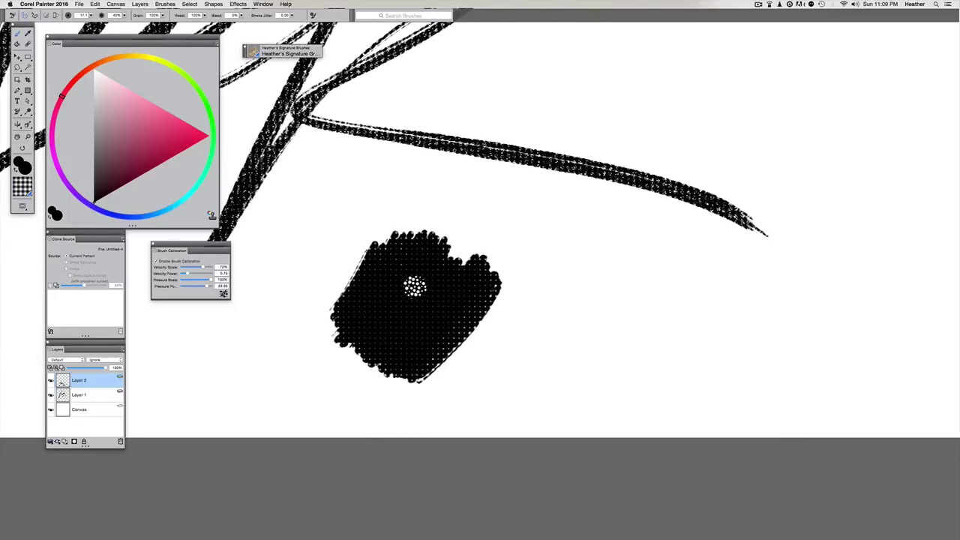
Choose a marbled texture from the Watercolor Papers and paint a second test patch beside the dotted one
{"action": "left_click", "coordinate": [23, 186]}
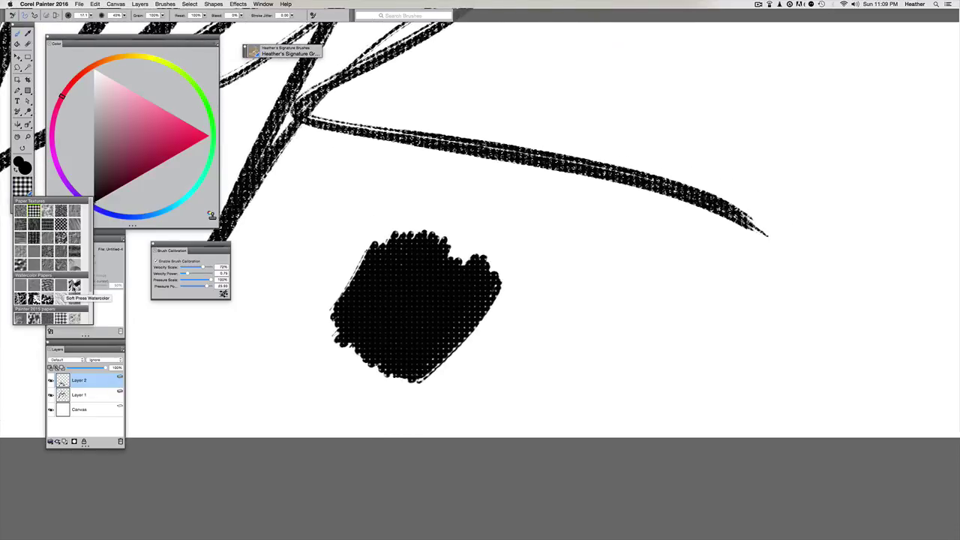
{"action": "left_click", "coordinate": [75, 293]}
{"action": "mouse_move", "coordinate": [574, 329]}
{"action": "left_mouse_down"}
{"action": "mouse_move", "coordinate": [570, 281]}
{"action": "mouse_move", "coordinate": [596, 287]}
{"action": "mouse_move", "coordinate": [622, 270]}
{"action": "mouse_move", "coordinate": [645, 279]}
{"action": "mouse_move", "coordinate": [677, 272]}
{"action": "mouse_move", "coordinate": [682, 259]}
{"action": "mouse_move", "coordinate": [577, 242]}
{"action": "mouse_move", "coordinate": [517, 364]}
{"action": "mouse_move", "coordinate": [611, 232]}
{"action": "mouse_move", "coordinate": [684, 263]}
{"action": "mouse_move", "coordinate": [651, 341]}
{"action": "left_mouse_up"}
{"action": "left_click_drag", "start_coordinate": [570, 273], "coordinate": [474, 284]}
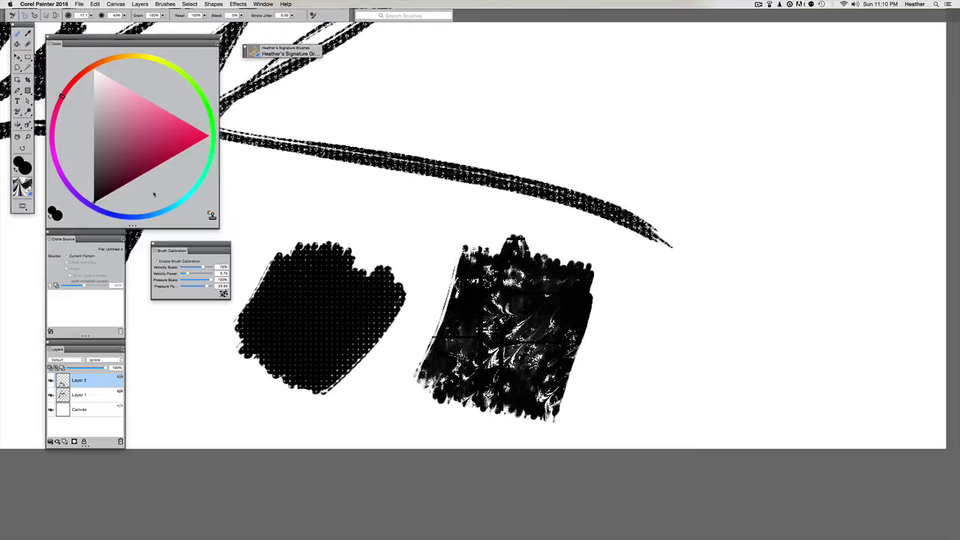
Choose the cracked, cell-like texture from the Painter 2015 papers and paint a third test patch with loose loops beside the marbled one
{"action": "left_click", "coordinate": [22, 192]}
{"action": "scroll", "coordinate": [86, 291], "scroll_direction": "down", "scroll_amount": 2}
{"action": "left_click", "coordinate": [39, 307]}
{"action": "mouse_move", "coordinate": [693, 317]}
{"action": "left_mouse_down"}
{"action": "mouse_move", "coordinate": [704, 293]}
{"action": "mouse_move", "coordinate": [708, 354]}
{"action": "mouse_move", "coordinate": [738, 338]}
{"action": "mouse_move", "coordinate": [688, 405]}
{"action": "left_mouse_up"}
{"action": "left_click_drag", "start_coordinate": [740, 242], "coordinate": [628, 390]}
{"action": "left_click_drag", "start_coordinate": [696, 244], "coordinate": [595, 393]}
{"action": "mouse_move", "coordinate": [748, 228]}
{"action": "left_mouse_down"}
{"action": "mouse_move", "coordinate": [799, 282]}
{"action": "mouse_move", "coordinate": [628, 231]}
{"action": "mouse_move", "coordinate": [590, 233]}
{"action": "left_mouse_up"}
{"action": "mouse_move", "coordinate": [548, 297]}
{"action": "left_mouse_down"}
{"action": "mouse_move", "coordinate": [657, 253]}
{"action": "mouse_move", "coordinate": [606, 308]}
{"action": "mouse_move", "coordinate": [657, 342]}
{"action": "mouse_move", "coordinate": [670, 318]}
{"action": "left_mouse_up"}
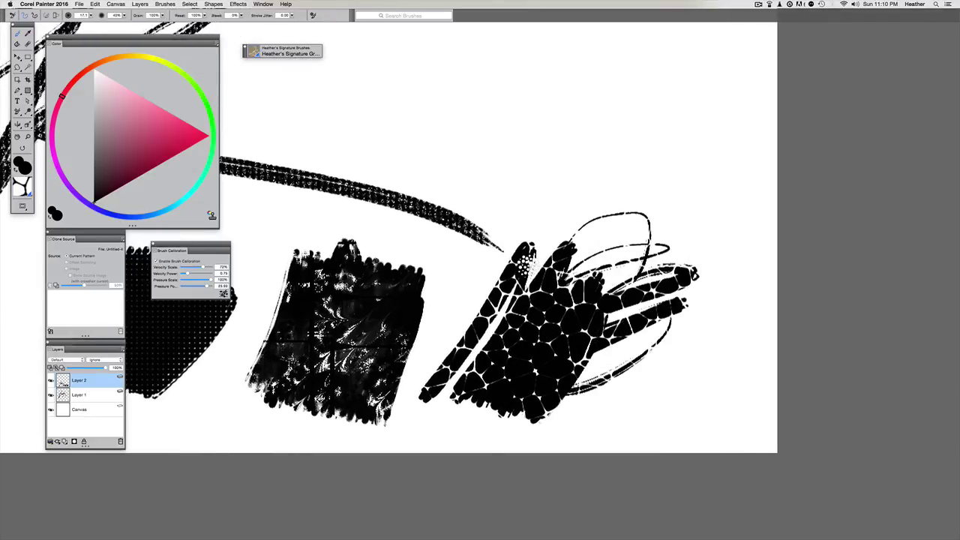
Draw a large heart and a small looped shape above the texture patches with the cracked paper texture
{"action": "key", "text": "super+minus"}
{"action": "left_click_drag", "start_coordinate": [407, 292], "coordinate": [399, 335]}
{"action": "scroll", "coordinate": [528, 345], "scroll_direction": "up", "scroll_amount": 5}
{"action": "mouse_move", "coordinate": [534, 218]}
{"action": "left_mouse_down"}
{"action": "mouse_move", "coordinate": [446, 213]}
{"action": "mouse_move", "coordinate": [548, 321]}
{"action": "mouse_move", "coordinate": [548, 288]}
{"action": "left_mouse_up"}
{"action": "scroll", "coordinate": [452, 291], "scroll_direction": "up", "scroll_amount": 1}
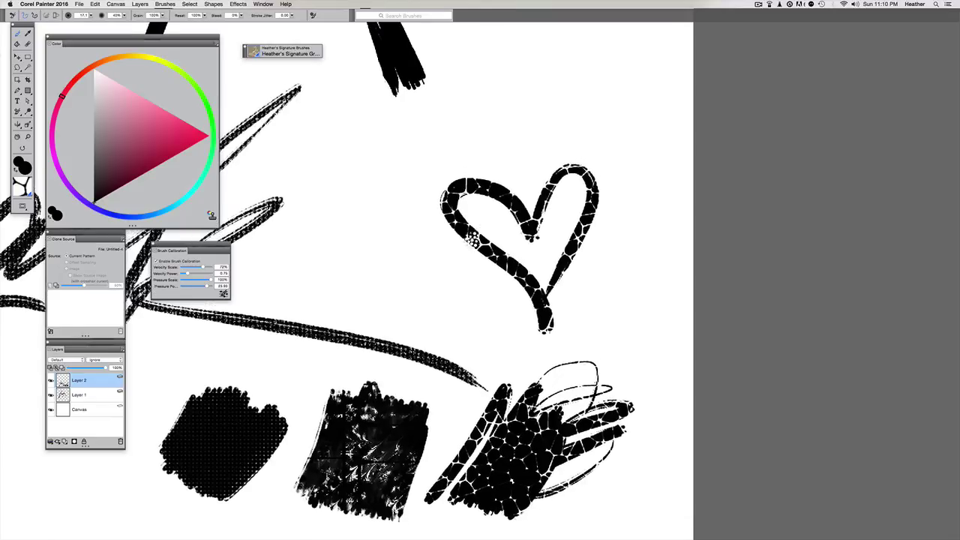
{"action": "mouse_move", "coordinate": [386, 266]}
{"action": "left_mouse_down"}
{"action": "mouse_move", "coordinate": [411, 229]}
{"action": "mouse_move", "coordinate": [388, 292]}
{"action": "left_mouse_up"}
{"action": "mouse_move", "coordinate": [383, 267]}
{"action": "left_mouse_down"}
{"action": "mouse_move", "coordinate": [352, 268]}
{"action": "mouse_move", "coordinate": [402, 286]}
{"action": "left_mouse_up"}
{"action": "scroll", "coordinate": [497, 293], "scroll_direction": "up", "scroll_amount": 1}
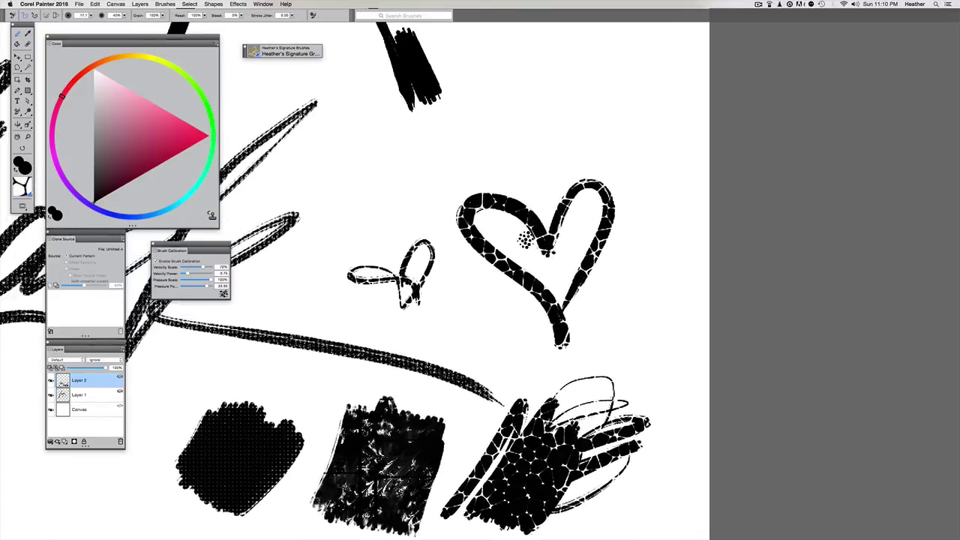
Draw a small smiley face beside the large heart
{"action": "key", "text": "super+minus"}
{"action": "left_click_drag", "start_coordinate": [613, 266], "coordinate": [556, 283]}
{"action": "left_click", "coordinate": [582, 263]}
{"action": "left_click", "coordinate": [596, 261]}
{"action": "key", "text": "super+minus"}
{"action": "key", "text": "super+equal"}
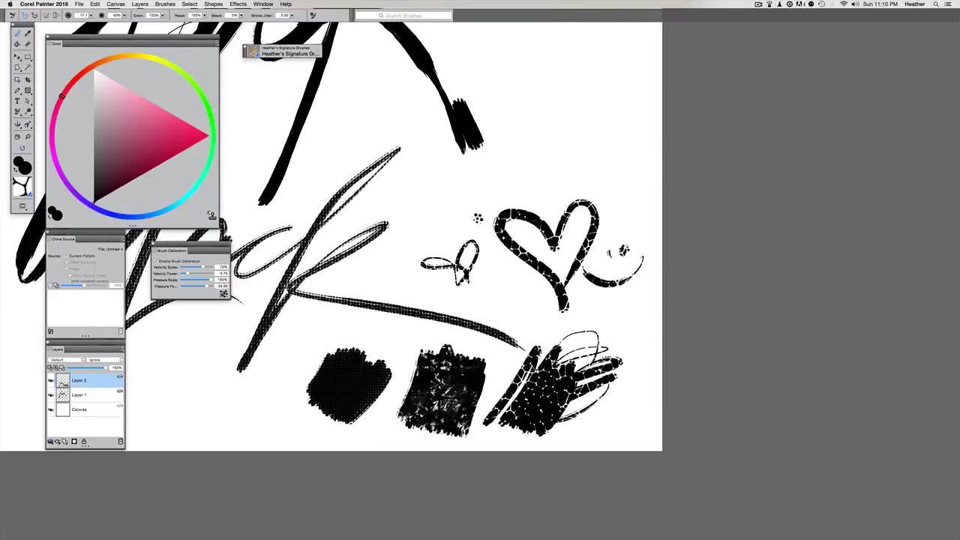
Hide the Canvas layer to check the strokes against transparency, and show it again
{"action": "left_click", "coordinate": [50, 410]}
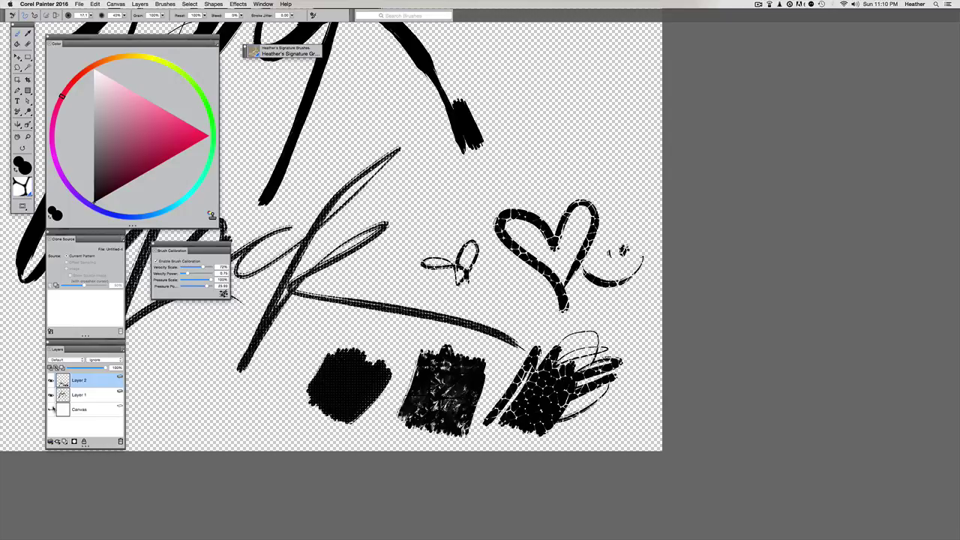
{"action": "left_click", "coordinate": [51, 409]}
{"action": "mouse_move", "coordinate": [429, 209]}
{"action": "left_mouse_down"}
{"action": "mouse_move", "coordinate": [456, 203]}
{"action": "mouse_move", "coordinate": [478, 222]}
{"action": "left_mouse_up"}
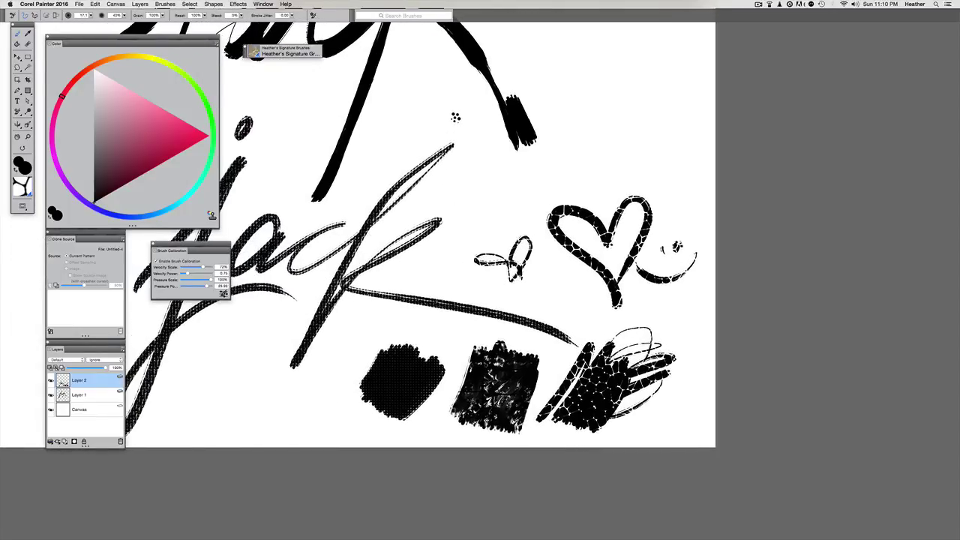
{"action": "key", "text": "super+minus"}
{"action": "left_click_drag", "start_coordinate": [377, 222], "coordinate": [452, 251]}
{"action": "left_click_drag", "start_coordinate": [367, 199], "coordinate": [415, 216]}
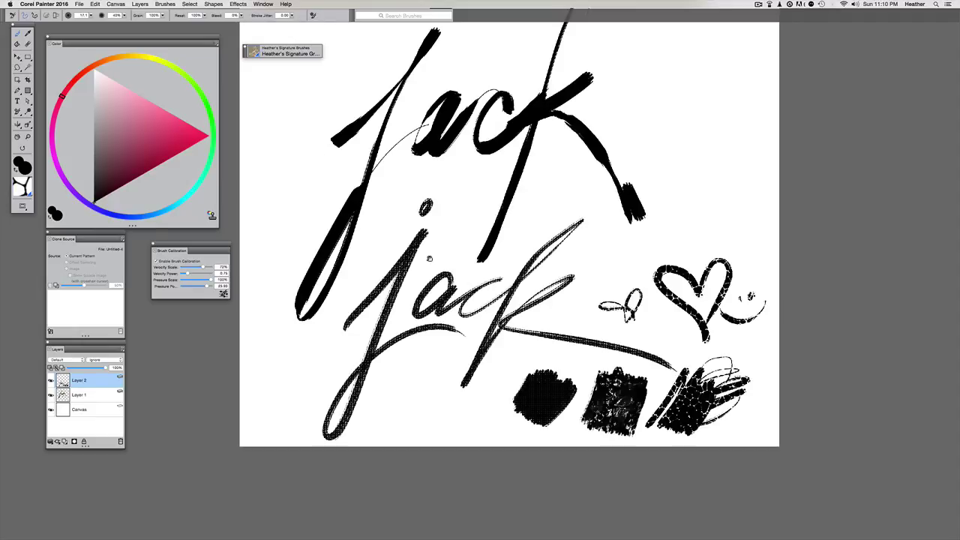
{"action": "left_click_drag", "start_coordinate": [428, 261], "coordinate": [395, 251]}
Switch to a maze-like Painter 2015 paper and paint scribbles below the grainy lettering and looping strokes beside the original "jack"
{"action": "left_click", "coordinate": [27, 189]}
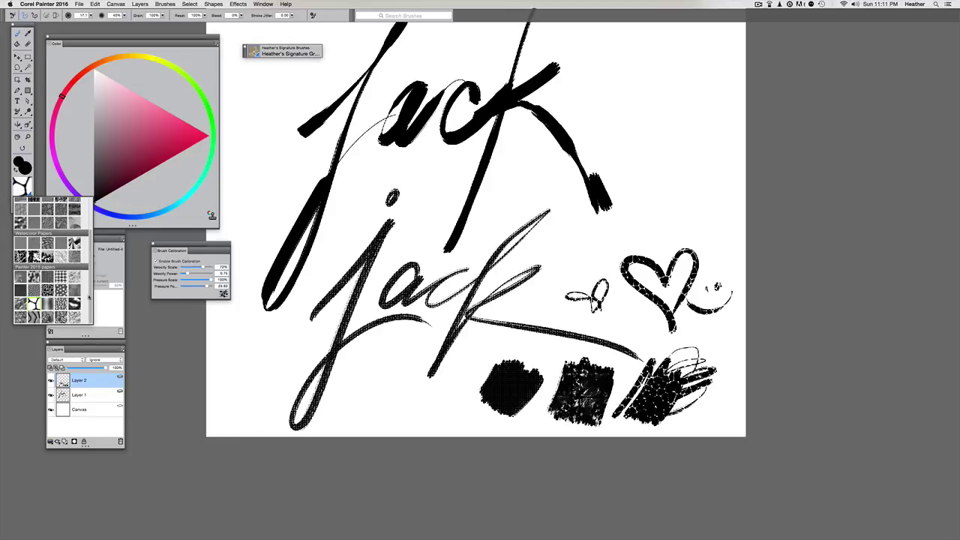
{"action": "left_click", "coordinate": [34, 295]}
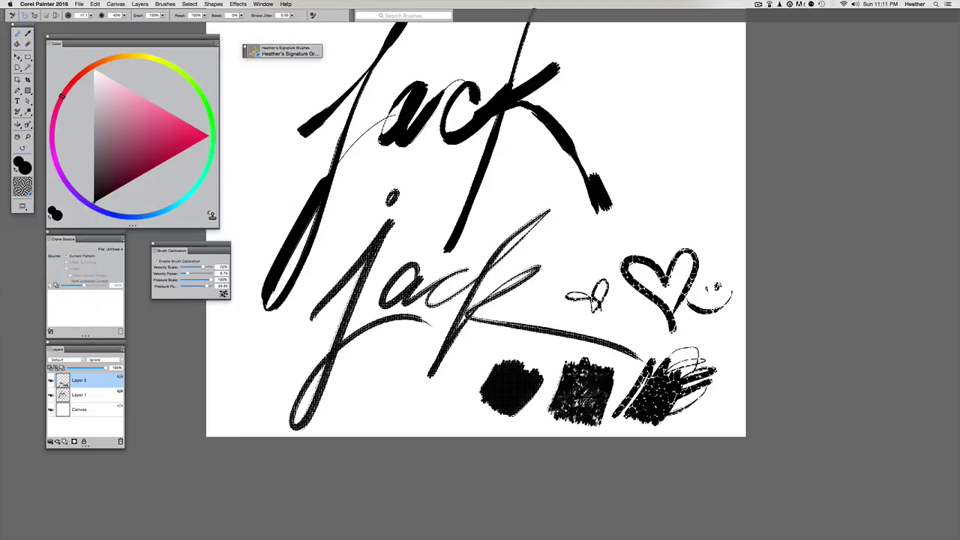
{"action": "mouse_move", "coordinate": [360, 399]}
{"action": "left_mouse_down"}
{"action": "mouse_move", "coordinate": [367, 420]}
{"action": "mouse_move", "coordinate": [435, 387]}
{"action": "left_mouse_up"}
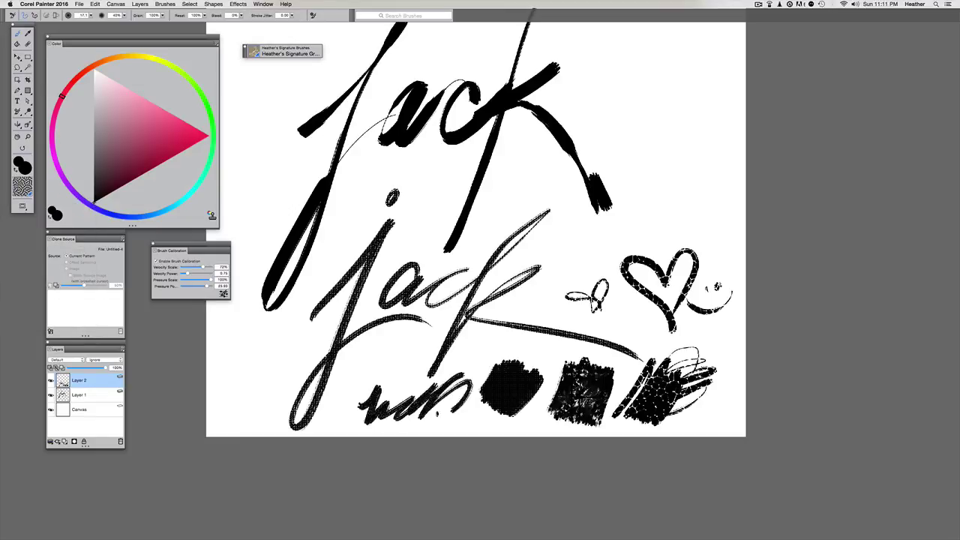
{"action": "left_click_drag", "start_coordinate": [451, 407], "coordinate": [510, 360]}
{"action": "left_click_drag", "start_coordinate": [546, 310], "coordinate": [500, 352]}
{"action": "mouse_move", "coordinate": [622, 155]}
{"action": "left_mouse_down"}
{"action": "mouse_move", "coordinate": [597, 221]}
{"action": "mouse_move", "coordinate": [641, 224]}
{"action": "left_mouse_up"}
{"action": "mouse_move", "coordinate": [706, 108]}
{"action": "left_mouse_down"}
{"action": "mouse_move", "coordinate": [656, 201]}
{"action": "mouse_move", "coordinate": [738, 278]}
{"action": "mouse_move", "coordinate": [716, 304]}
{"action": "mouse_move", "coordinate": [657, 287]}
{"action": "left_mouse_up"}
{"action": "mouse_move", "coordinate": [680, 84]}
{"action": "left_mouse_down"}
{"action": "mouse_move", "coordinate": [710, 116]}
{"action": "mouse_move", "coordinate": [695, 146]}
{"action": "left_mouse_up"}
{"action": "left_click_drag", "start_coordinate": [637, 170], "coordinate": [629, 145]}
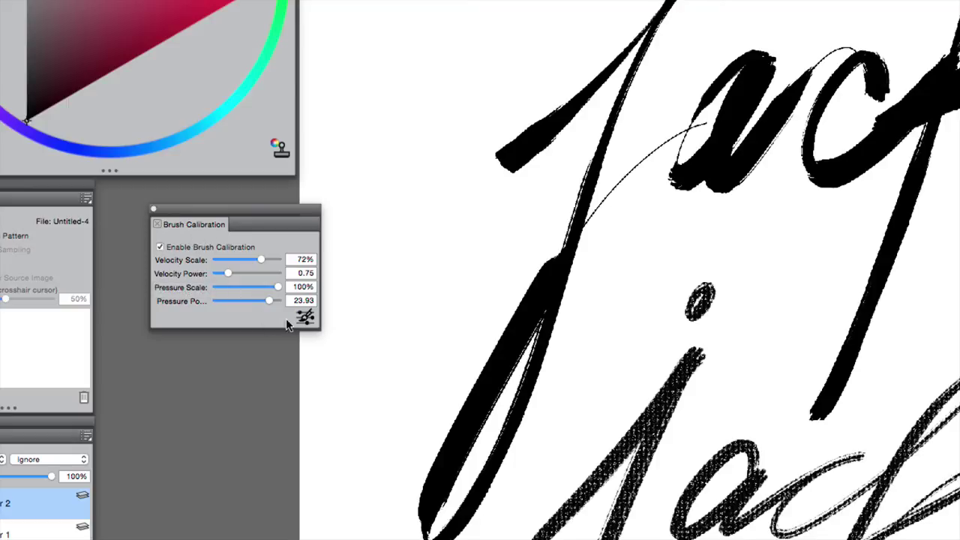
Recalibrate the brush with several scratchpad strokes in Brush Tracking, ending at about 80% velocity scale and 87% pressure scale, and apply it
{"action": "left_click", "coordinate": [305, 319]}
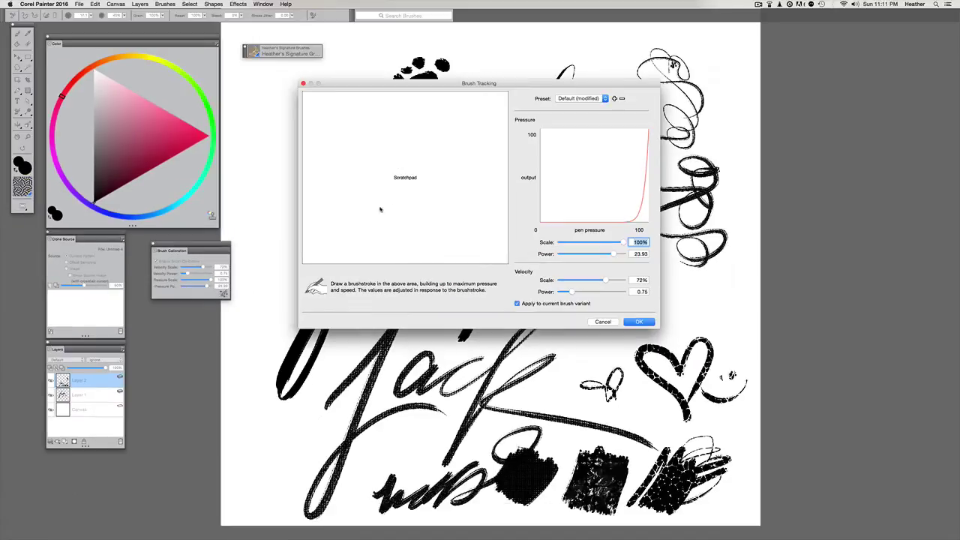
{"action": "mouse_move", "coordinate": [367, 230]}
{"action": "left_mouse_down"}
{"action": "mouse_move", "coordinate": [368, 198]}
{"action": "mouse_move", "coordinate": [439, 221]}
{"action": "left_mouse_up"}
{"action": "mouse_move", "coordinate": [435, 137]}
{"action": "left_mouse_down"}
{"action": "mouse_move", "coordinate": [426, 195]}
{"action": "mouse_move", "coordinate": [327, 262]}
{"action": "mouse_move", "coordinate": [470, 155]}
{"action": "left_mouse_up"}
{"action": "left_click_drag", "start_coordinate": [383, 217], "coordinate": [405, 135]}
{"action": "left_click_drag", "start_coordinate": [327, 239], "coordinate": [340, 197]}
{"action": "left_click_drag", "start_coordinate": [335, 257], "coordinate": [339, 118]}
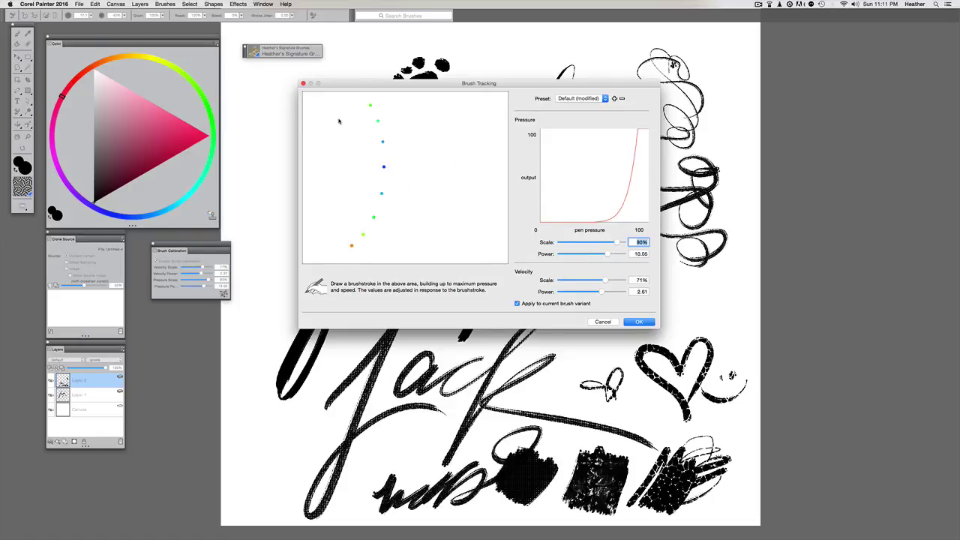
{"action": "left_click_drag", "start_coordinate": [405, 209], "coordinate": [461, 117]}
{"action": "left_click_drag", "start_coordinate": [347, 229], "coordinate": [426, 96]}
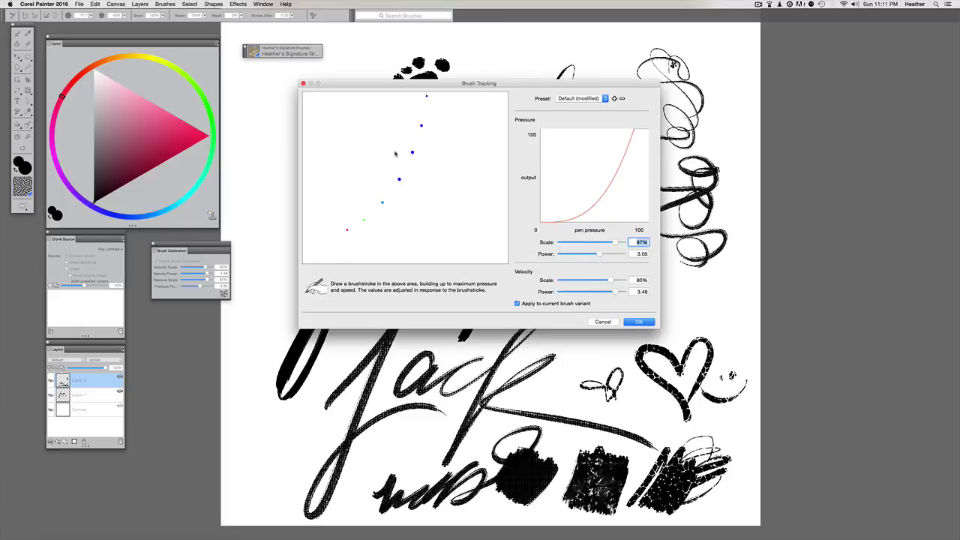
{"action": "left_click", "coordinate": [639, 322]}
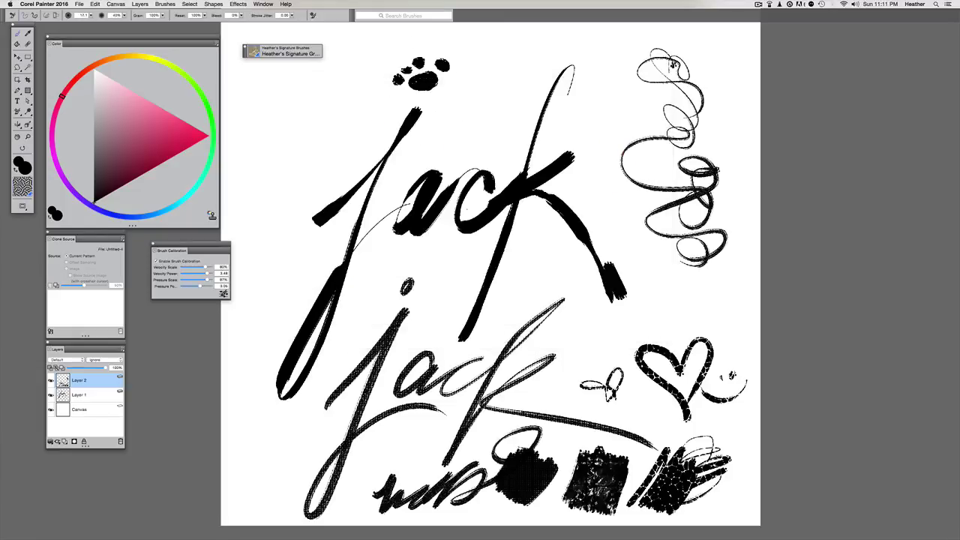
Clear all the test strokes from Layer 2, keeping the original "jack" lettering on Layer 1
{"action": "left_click_drag", "start_coordinate": [473, 207], "coordinate": [435, 394]}
{"action": "left_click_drag", "start_coordinate": [371, 301], "coordinate": [418, 87]}
{"action": "scroll", "coordinate": [417, 87], "scroll_direction": "down", "scroll_amount": 1}
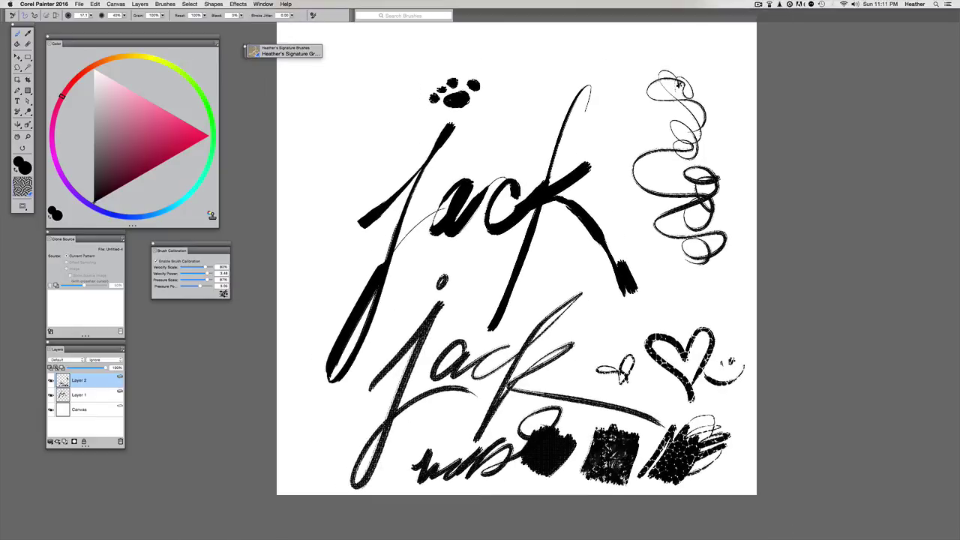
{"action": "key", "text": "super+a"}
{"action": "key", "text": "BackSpace"}
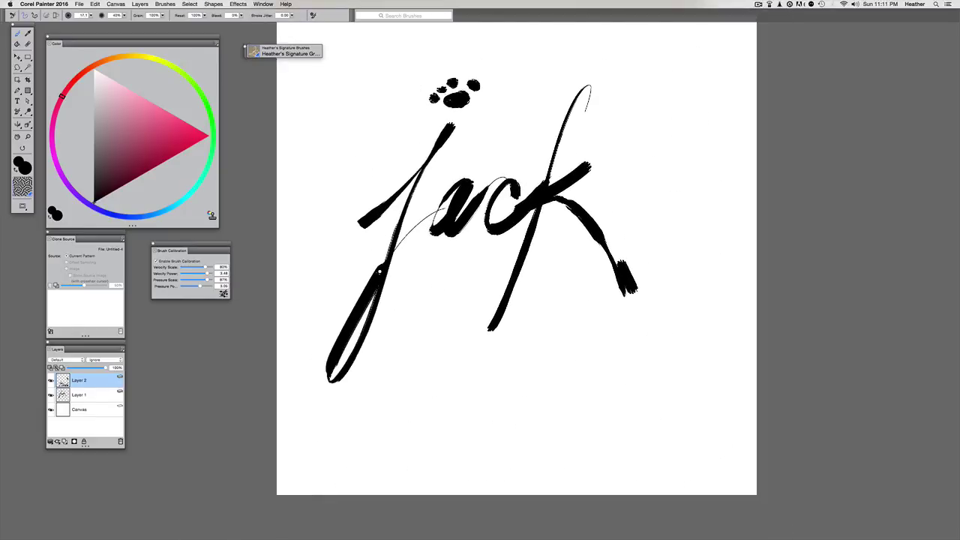
Try hand-lettering "the painter" in heavy strokes beneath "jack" on Layer 2
{"action": "left_click_drag", "start_coordinate": [396, 323], "coordinate": [387, 273]}
{"action": "mouse_move", "coordinate": [344, 346]}
{"action": "left_mouse_down"}
{"action": "mouse_move", "coordinate": [418, 257]}
{"action": "mouse_move", "coordinate": [423, 322]}
{"action": "mouse_move", "coordinate": [463, 329]}
{"action": "mouse_move", "coordinate": [507, 366]}
{"action": "left_mouse_up"}
{"action": "mouse_move", "coordinate": [471, 309]}
{"action": "left_mouse_down"}
{"action": "mouse_move", "coordinate": [323, 329]}
{"action": "mouse_move", "coordinate": [558, 382]}
{"action": "mouse_move", "coordinate": [608, 343]}
{"action": "mouse_move", "coordinate": [675, 330]}
{"action": "left_mouse_up"}
{"action": "left_click_drag", "start_coordinate": [723, 250], "coordinate": [686, 375]}
{"action": "mouse_move", "coordinate": [698, 314]}
{"action": "left_mouse_down"}
{"action": "mouse_move", "coordinate": [721, 314]}
{"action": "mouse_move", "coordinate": [746, 352]}
{"action": "left_mouse_up"}
{"action": "left_click_drag", "start_coordinate": [671, 267], "coordinate": [712, 266]}
{"action": "left_click", "coordinate": [603, 279]}
{"action": "left_click_drag", "start_coordinate": [490, 264], "coordinate": [478, 282]}
{"action": "key", "text": "super+minus"}
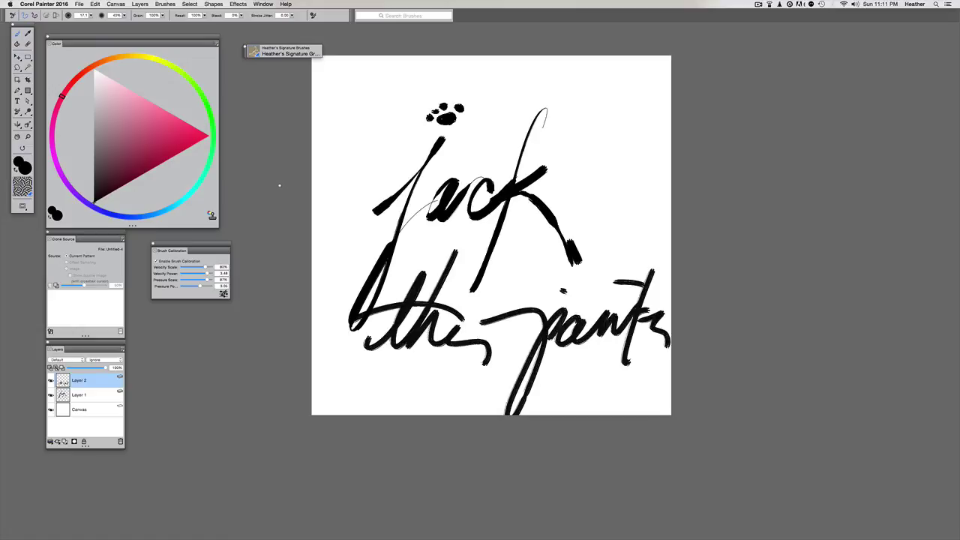
Undo all the heavy lettering strokes beneath "jack"
{"action": "key", "text": "super+plus"}
{"action": "key", "text": "super+z"}
{"action": "key", "text": "super+z"}
{"action": "key", "text": "super+z"}
{"action": "key", "text": "super+z"}
{"action": "key", "text": "super+z"}
{"action": "key", "text": "super+z"}
{"action": "key", "text": "super+z"}
{"action": "key", "text": "super+z"}
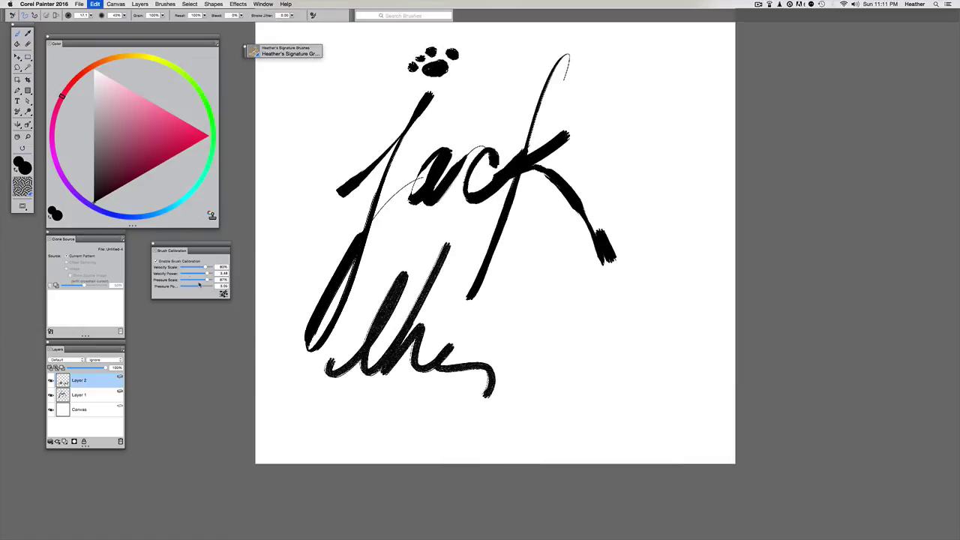
{"action": "key", "text": "super+z"}
{"action": "key", "text": "super+z"}
{"action": "key", "text": "super+z"}
{"action": "key", "text": "super+z"}
Calibrate the brush anew with one scratchpad stroke, giving about 45% velocity scale and 96% pressure scale, and accept it
{"action": "left_click", "coordinate": [223, 294]}
{"action": "left_click_drag", "start_coordinate": [362, 208], "coordinate": [438, 166]}
{"action": "key", "text": "Return"}
Hand-letter "the painter" beneath "jack" on Layer 2, crossing the t's and dotting the i with a small heart
{"action": "mouse_move", "coordinate": [310, 387]}
{"action": "left_mouse_down"}
{"action": "mouse_move", "coordinate": [412, 246]}
{"action": "mouse_move", "coordinate": [445, 257]}
{"action": "mouse_move", "coordinate": [393, 375]}
{"action": "mouse_move", "coordinate": [449, 356]}
{"action": "mouse_move", "coordinate": [488, 387]}
{"action": "left_mouse_up"}
{"action": "left_click_drag", "start_coordinate": [347, 337], "coordinate": [417, 329]}
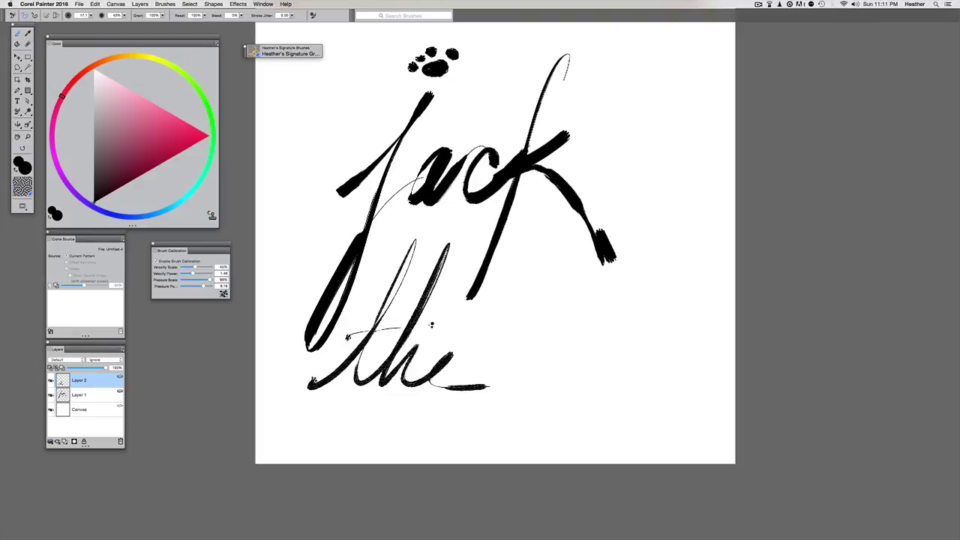
{"action": "mouse_move", "coordinate": [510, 361]}
{"action": "left_mouse_down"}
{"action": "mouse_move", "coordinate": [477, 428]}
{"action": "mouse_move", "coordinate": [514, 379]}
{"action": "mouse_move", "coordinate": [616, 375]}
{"action": "left_mouse_up"}
{"action": "left_click_drag", "start_coordinate": [637, 303], "coordinate": [605, 397]}
{"action": "left_click_drag", "start_coordinate": [596, 342], "coordinate": [639, 337]}
{"action": "left_click_drag", "start_coordinate": [622, 359], "coordinate": [693, 384]}
{"action": "mouse_move", "coordinate": [555, 334]}
{"action": "left_mouse_down"}
{"action": "mouse_move", "coordinate": [568, 337]}
{"action": "mouse_move", "coordinate": [562, 327]}
{"action": "left_mouse_up"}
{"action": "left_click_drag", "start_coordinate": [540, 285], "coordinate": [552, 285]}
{"action": "left_click_drag", "start_coordinate": [577, 327], "coordinate": [585, 333]}
{"action": "left_click_drag", "start_coordinate": [531, 306], "coordinate": [536, 289]}
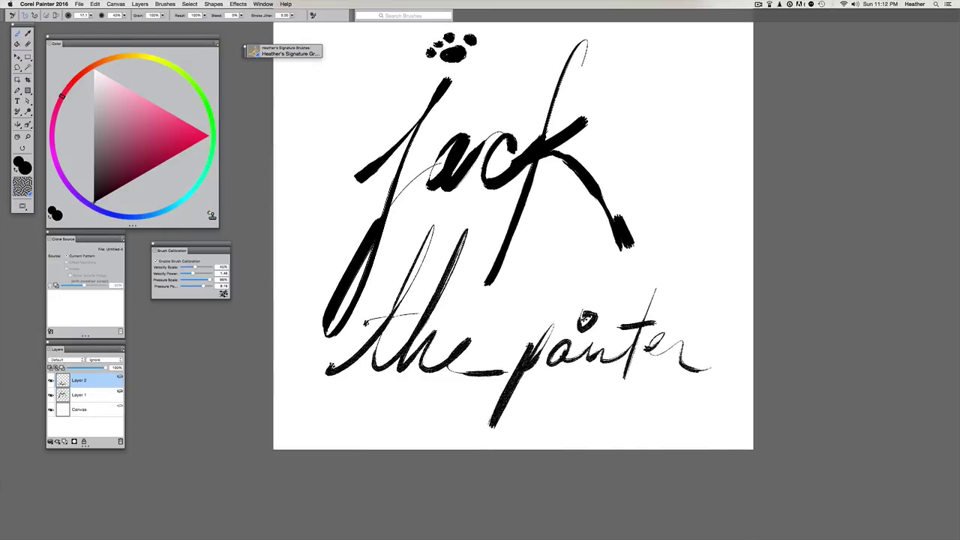
Hide the Canvas layer so the finished lettering sits on a transparent background
{"action": "key", "text": "super+minus"}
{"action": "left_click_drag", "start_coordinate": [448, 249], "coordinate": [417, 280]}
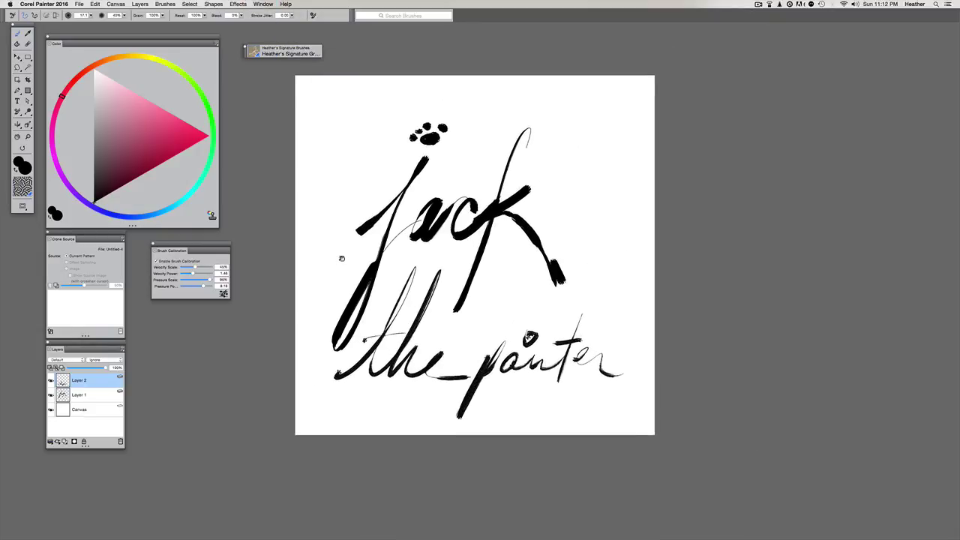
{"action": "left_click_drag", "start_coordinate": [342, 253], "coordinate": [345, 237]}
{"action": "key", "text": "super+plus"}
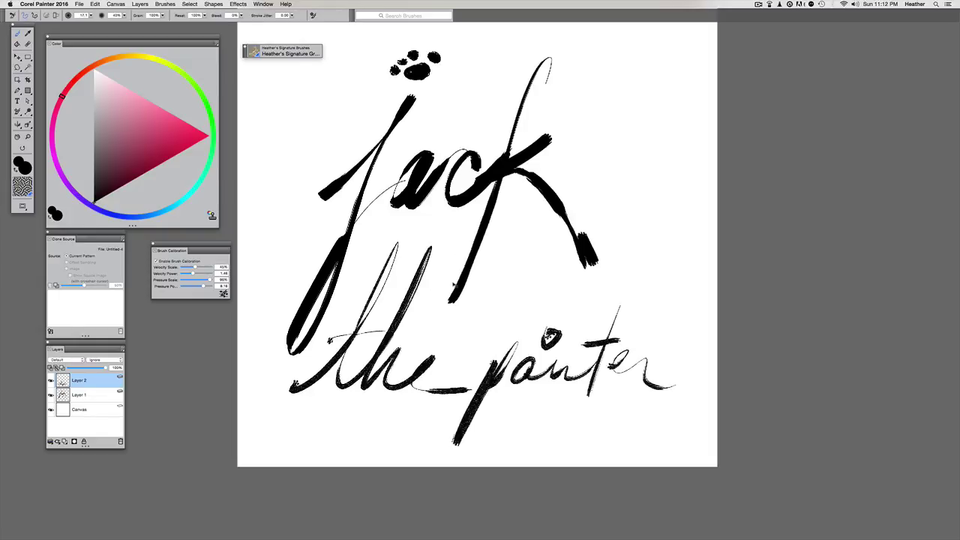
{"action": "key", "text": "super+minus"}
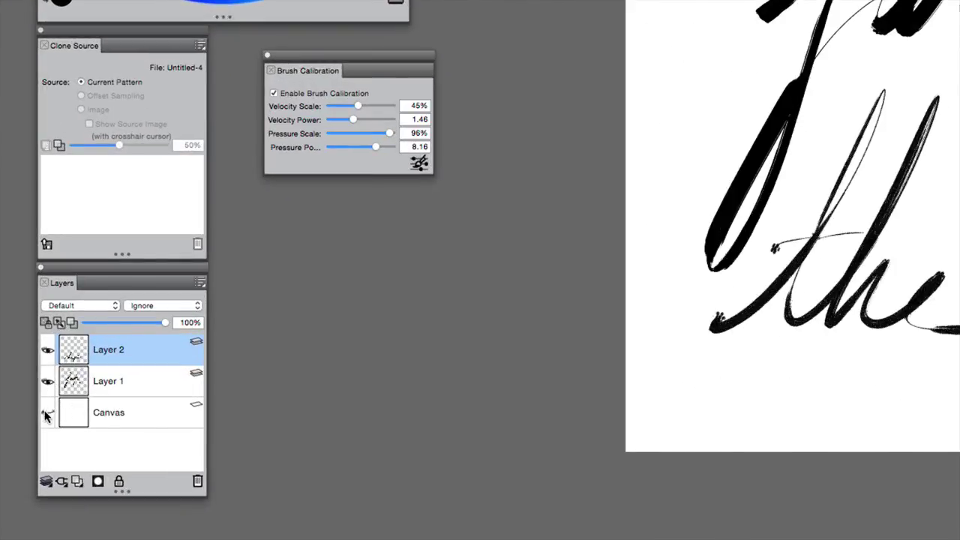
{"action": "left_click", "coordinate": [46, 413]}
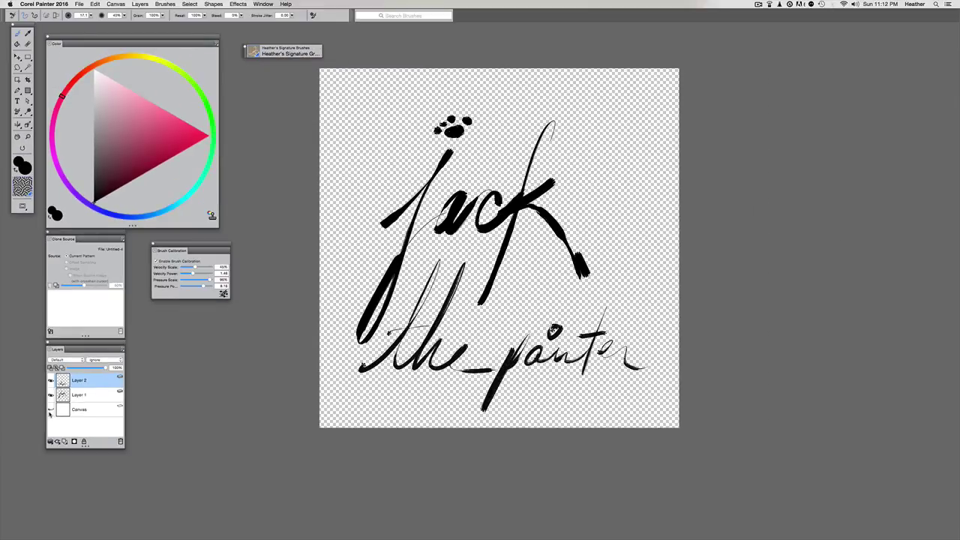